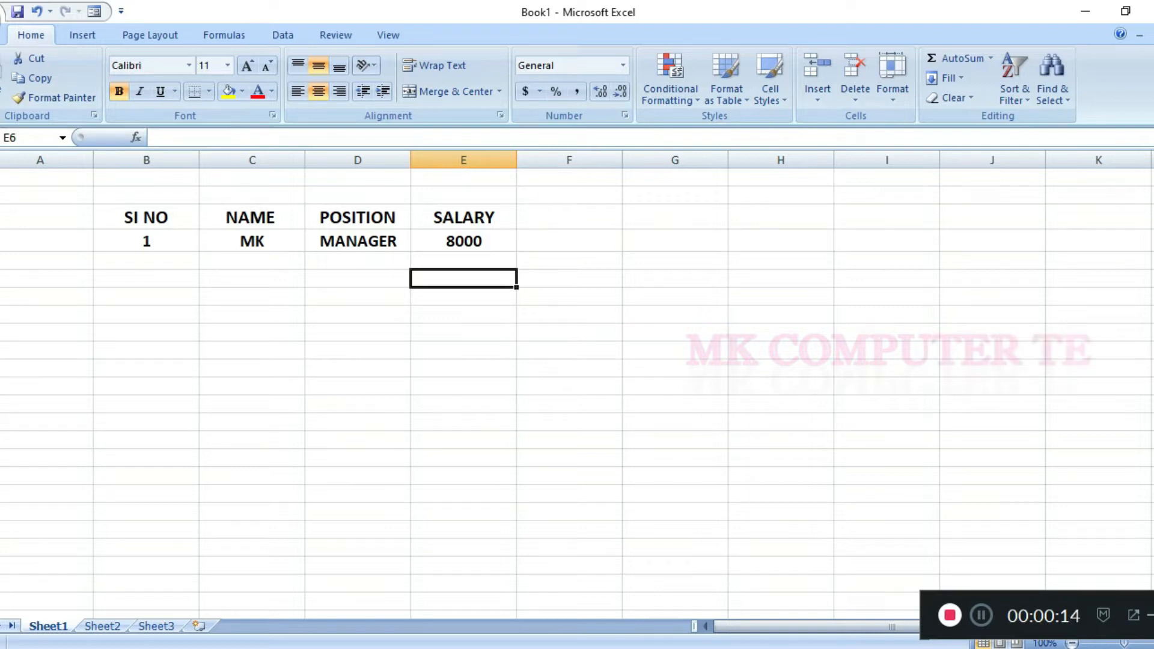
{"action": "left_click", "coordinate": [146, 241]}
{"action": "left_click", "coordinate": [146, 217]}
{"action": "left_click", "coordinate": [252, 217]}
{"action": "left_click", "coordinate": [146, 217]}
{"action": "left_click", "coordinate": [252, 217]}
{"action": "left_click", "coordinate": [358, 217]}
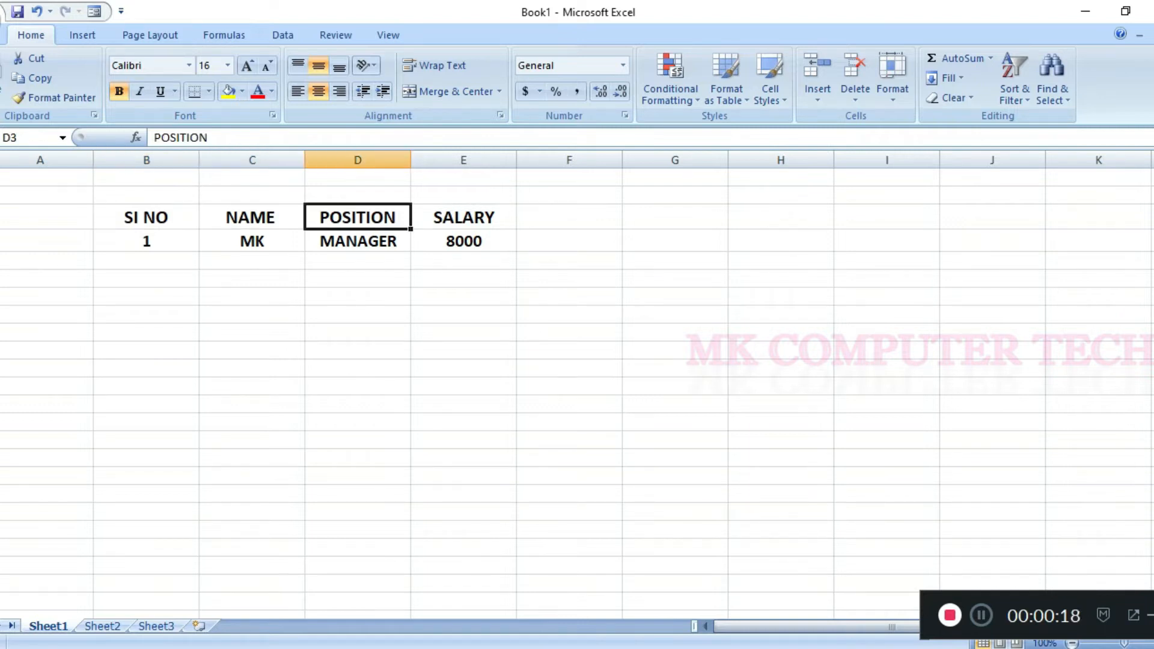
{"action": "left_click", "coordinate": [463, 217]}
{"action": "left_click", "coordinate": [570, 217]}
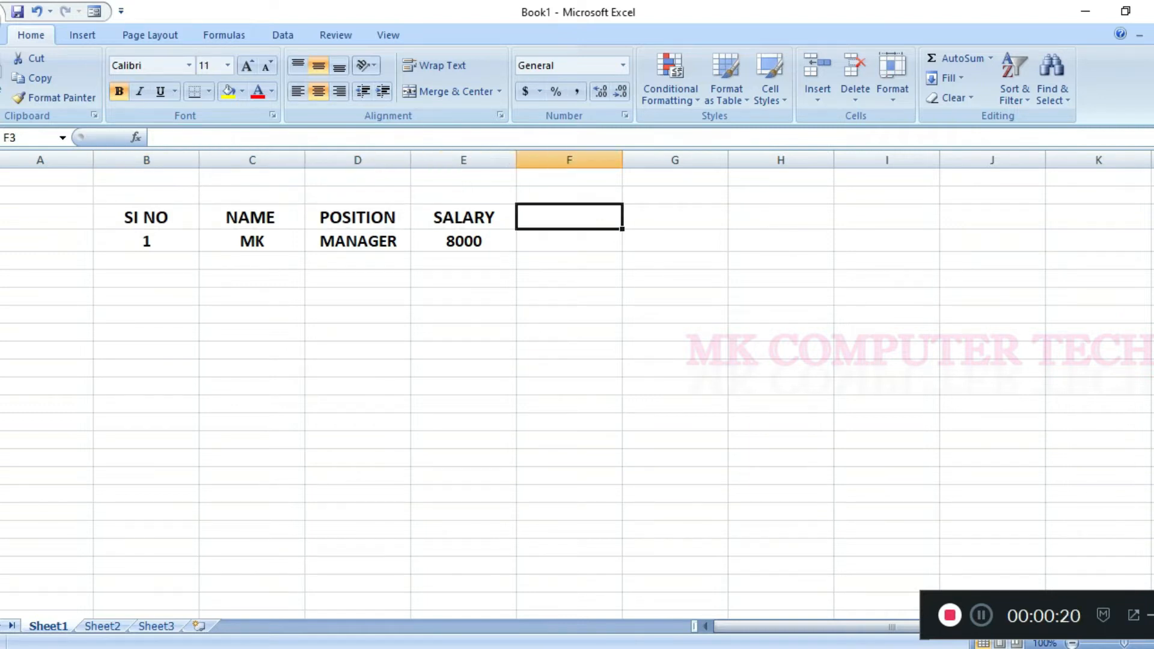
{"action": "type", "text": "SA"}
{"action": "key", "text": "BackSpace"}
{"action": "key", "text": "BackSpace"}
{"action": "key", "text": "Escape"}
{"action": "key", "text": "Left"}
{"action": "key", "text": "Left"}
{"action": "key", "text": "Left"}
{"action": "key", "text": "Left"}
{"action": "key", "text": "Left"}
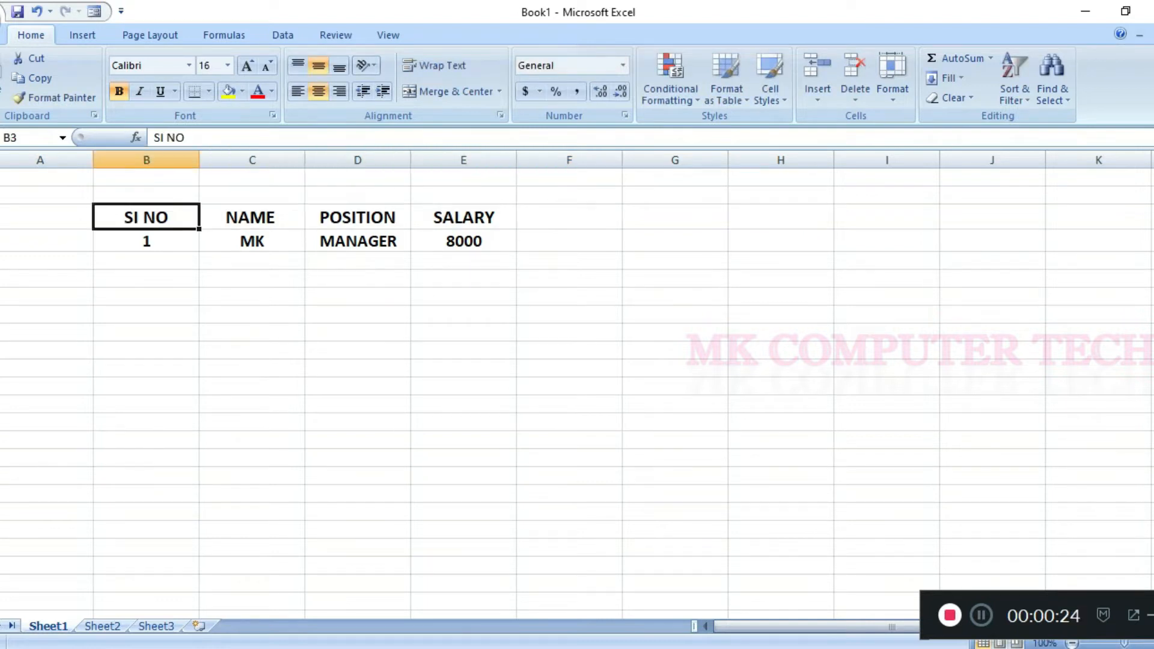
{"action": "key", "text": "Right"}
{"action": "key", "text": "Down"}
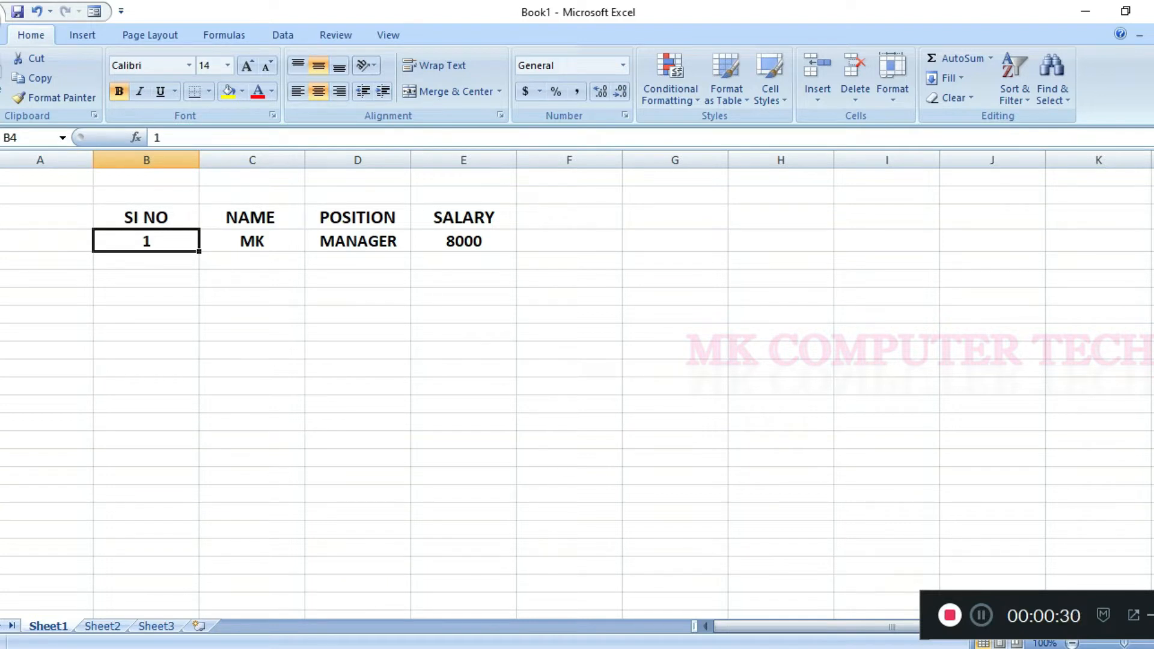
Enter serial number 2 in cell B5, directly below the first record.
{"action": "left_click", "coordinate": [146, 261]}
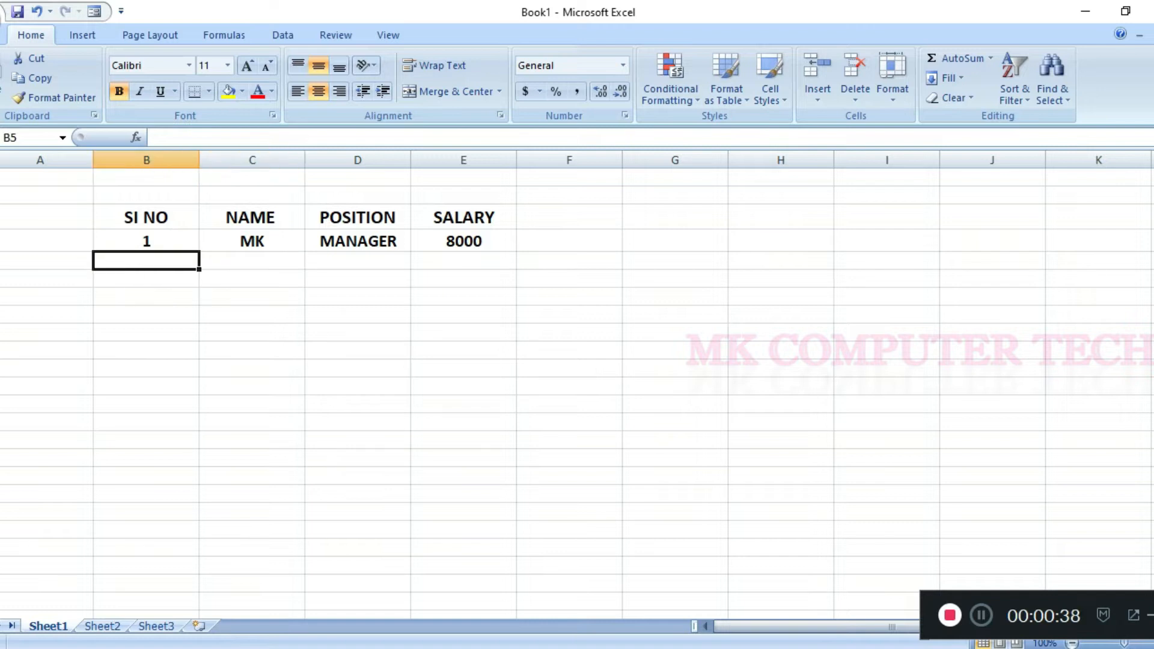
{"action": "type", "text": "2"}
{"action": "key", "text": "Tab"}
{"action": "key", "text": "Tab"}
{"action": "type", "text": "E"}
{"action": "key", "text": "BackSpace"}
{"action": "key", "text": "Left"}
{"action": "key", "text": "Right"}
{"action": "key", "text": "Right"}
{"action": "key", "text": "Right"}
{"action": "key", "text": "Left"}
{"action": "key", "text": "Left"}
{"action": "key", "text": "Left"}
{"action": "key", "text": "Left"}
{"action": "key", "text": "Left"}
{"action": "key", "text": "Right"}
{"action": "key", "text": "Delete"}
{"action": "type", "text": "2"}
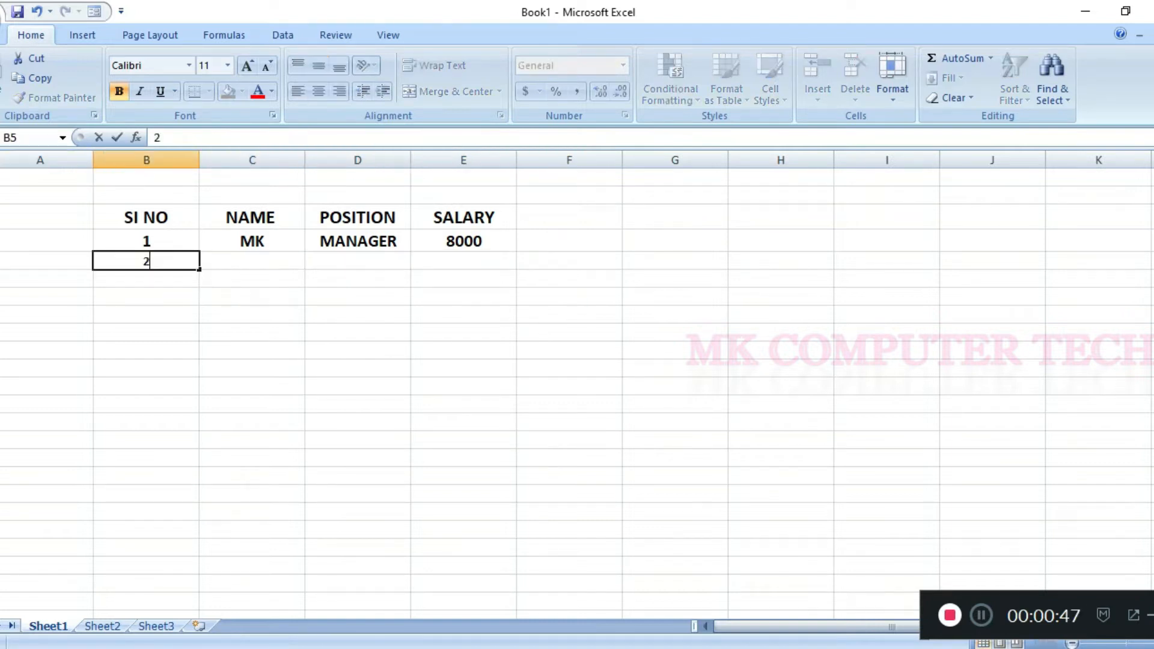
Complete the second record in row 5 with the employee's name, position HR and salary 10000.
{"action": "key", "text": "Right"}
{"action": "type", "text": "KUMAR"}
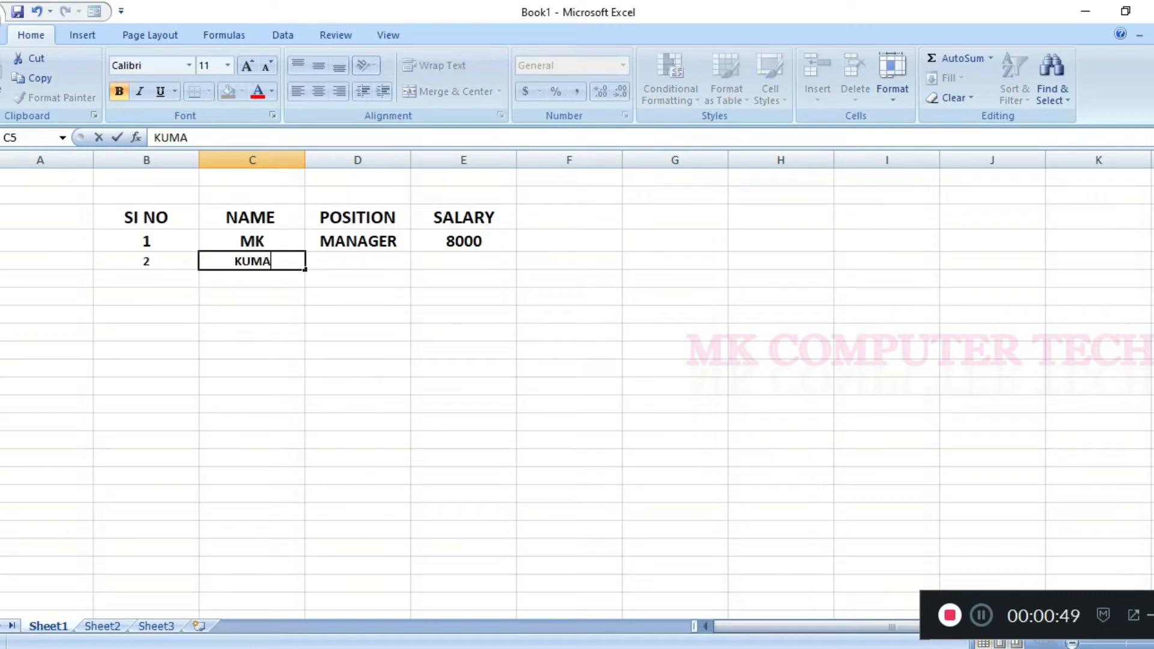
{"action": "key", "text": "Right"}
{"action": "type", "text": "HR"}
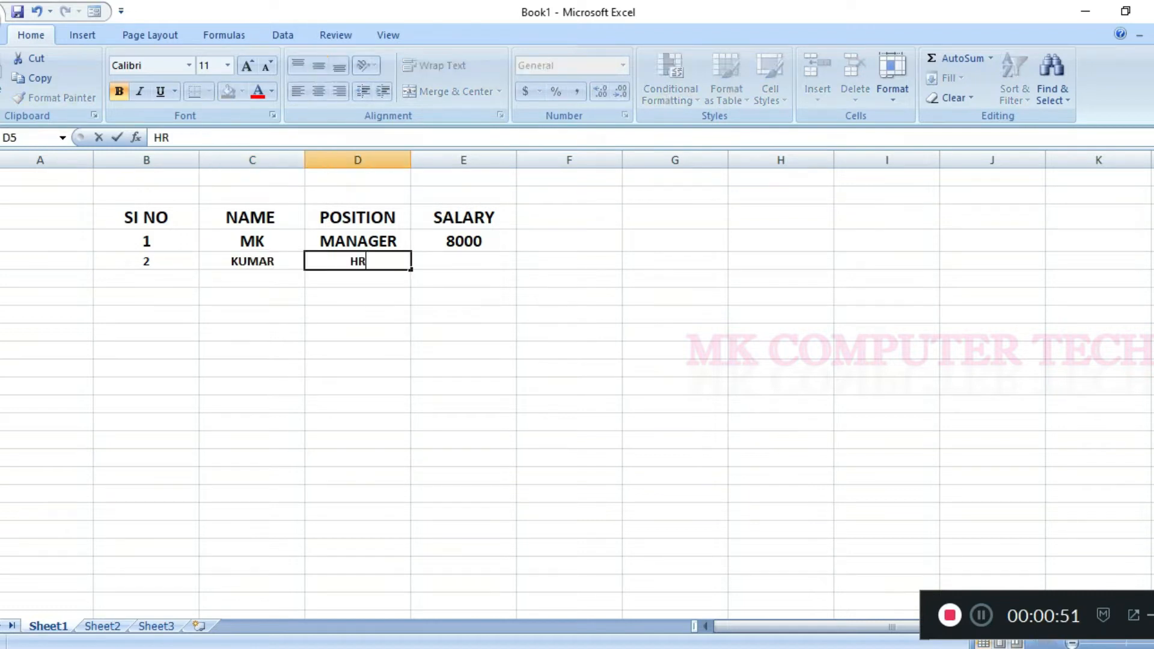
{"action": "key", "text": "Right"}
{"action": "type", "text": "10000"}
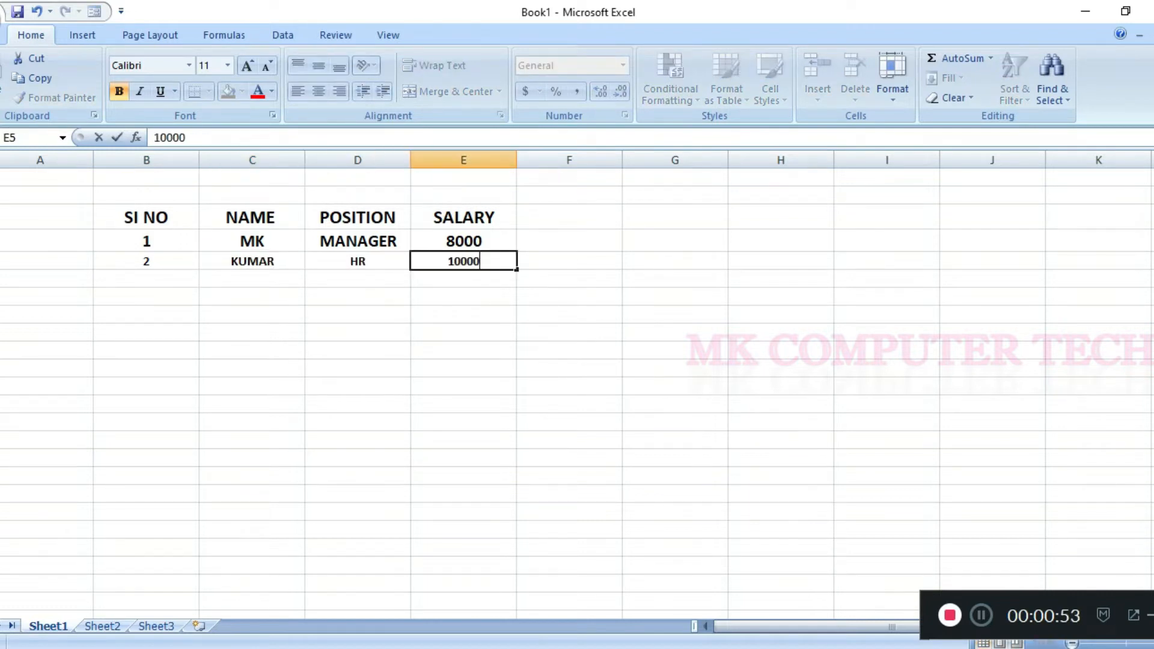
{"action": "left_click", "coordinate": [253, 279]}
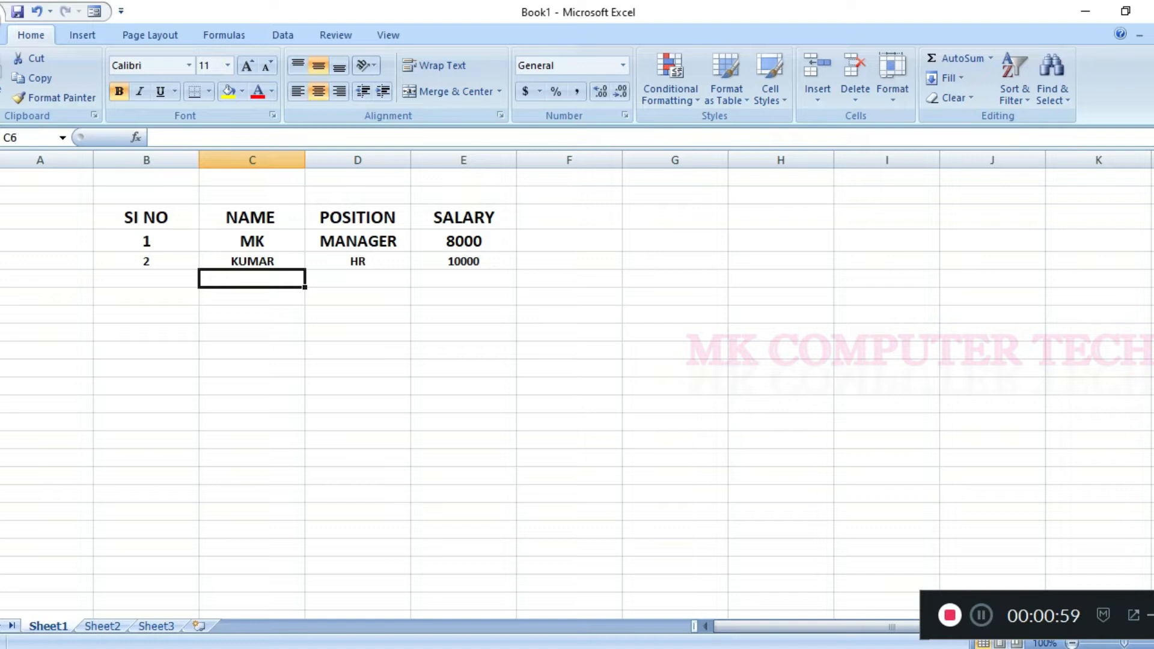
Undo the entries made for the second record in row 5.
{"action": "key", "text": "ctrl+z"}
{"action": "key", "text": "ctrl+z"}
{"action": "key", "text": "ctrl+z"}
{"action": "key", "text": "ctrl+z"}
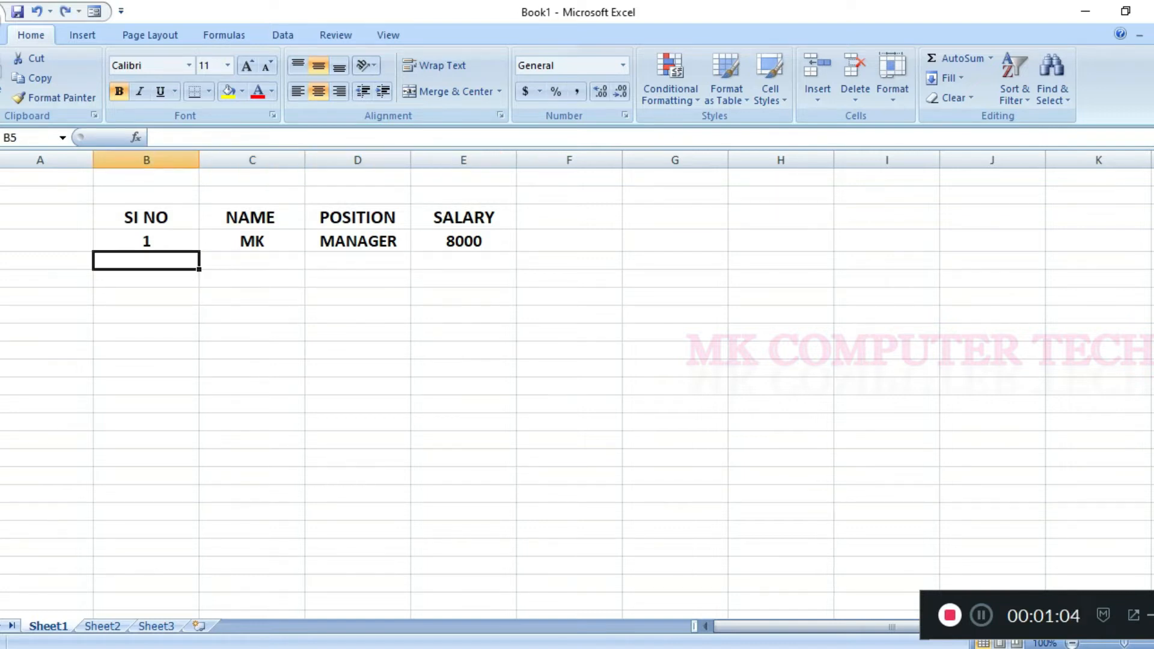
{"action": "left_click", "coordinate": [146, 218]}
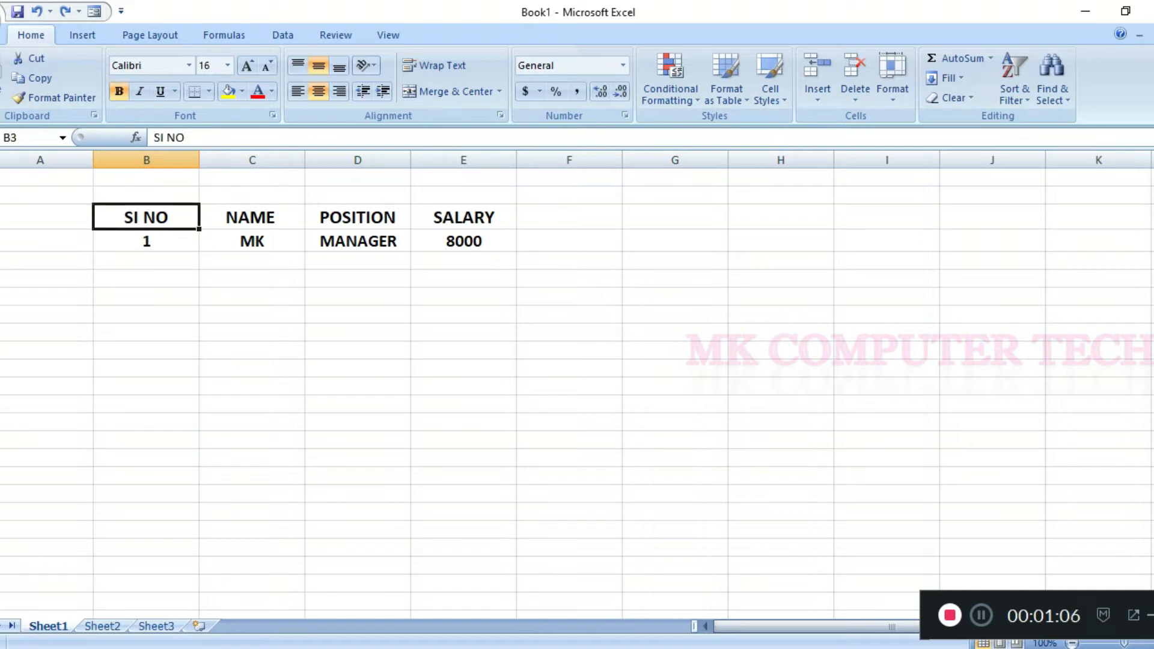
{"action": "left_click", "coordinate": [570, 261]}
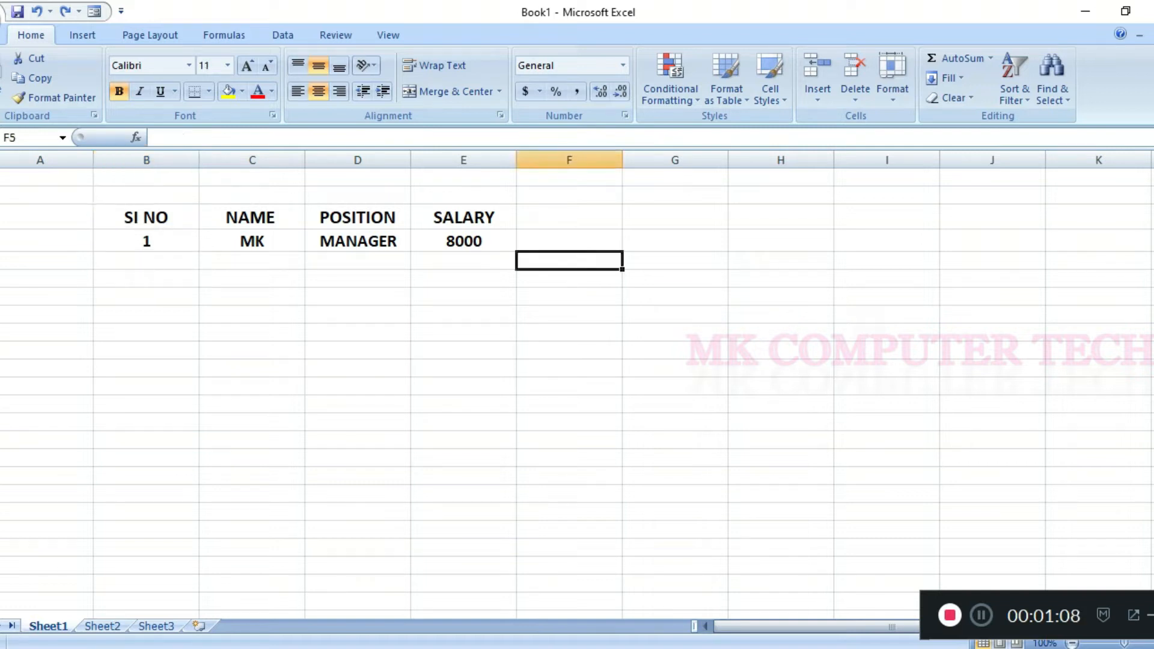
Convert the range B3:E4 into a table with headers and apply the orange table style.
{"action": "left_click_drag", "start_coordinate": [146, 218], "coordinate": [465, 241]}
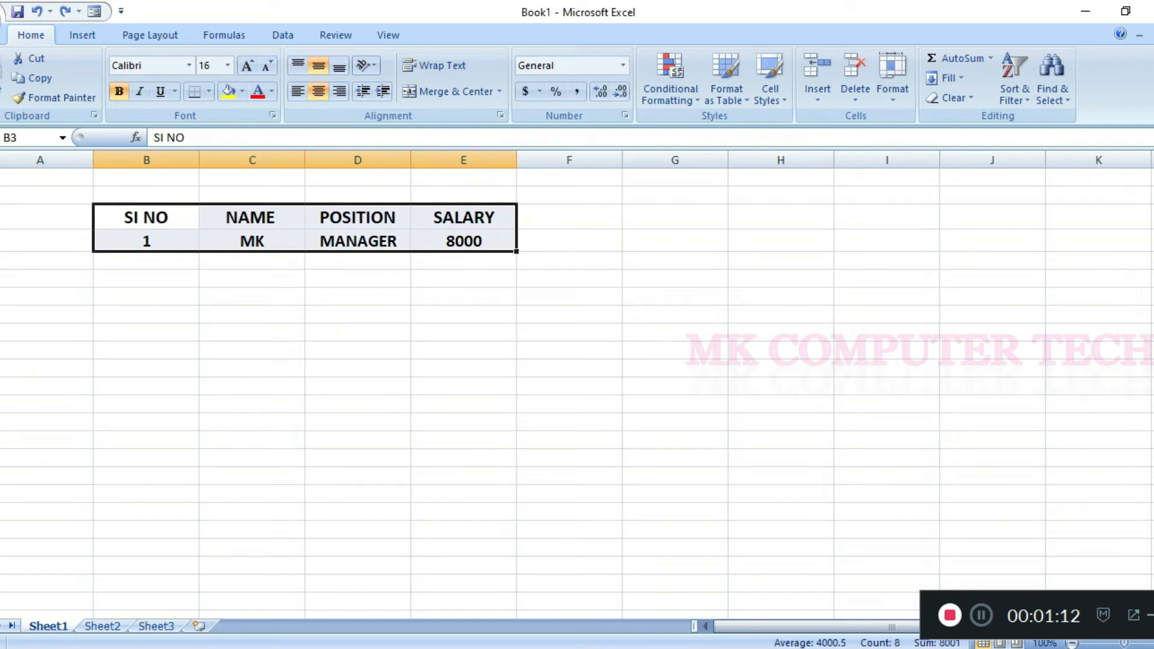
{"action": "key", "text": "ctrl+t"}
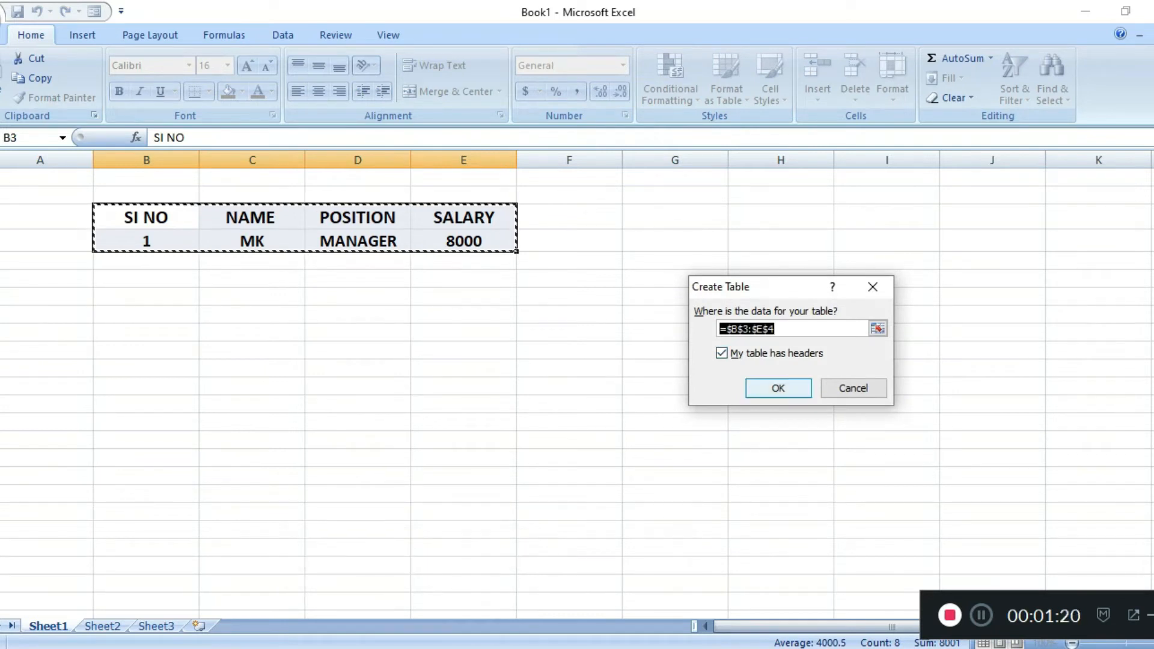
{"action": "key", "text": "Return"}
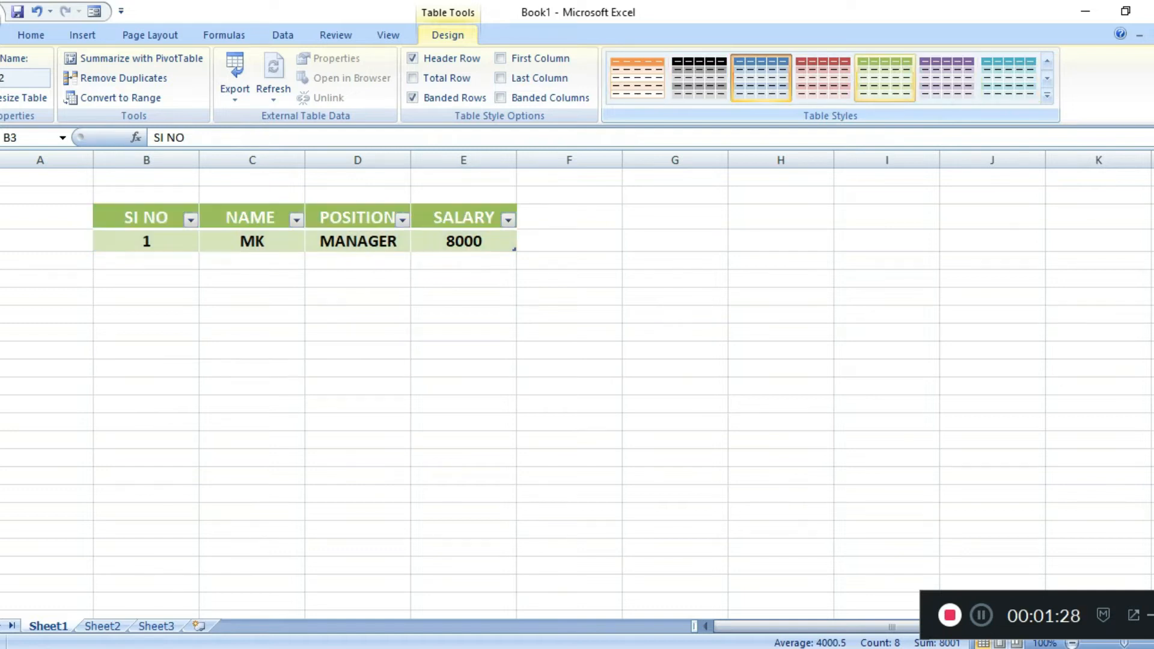
{"action": "left_click", "coordinate": [638, 78]}
{"action": "left_click", "coordinate": [570, 241]}
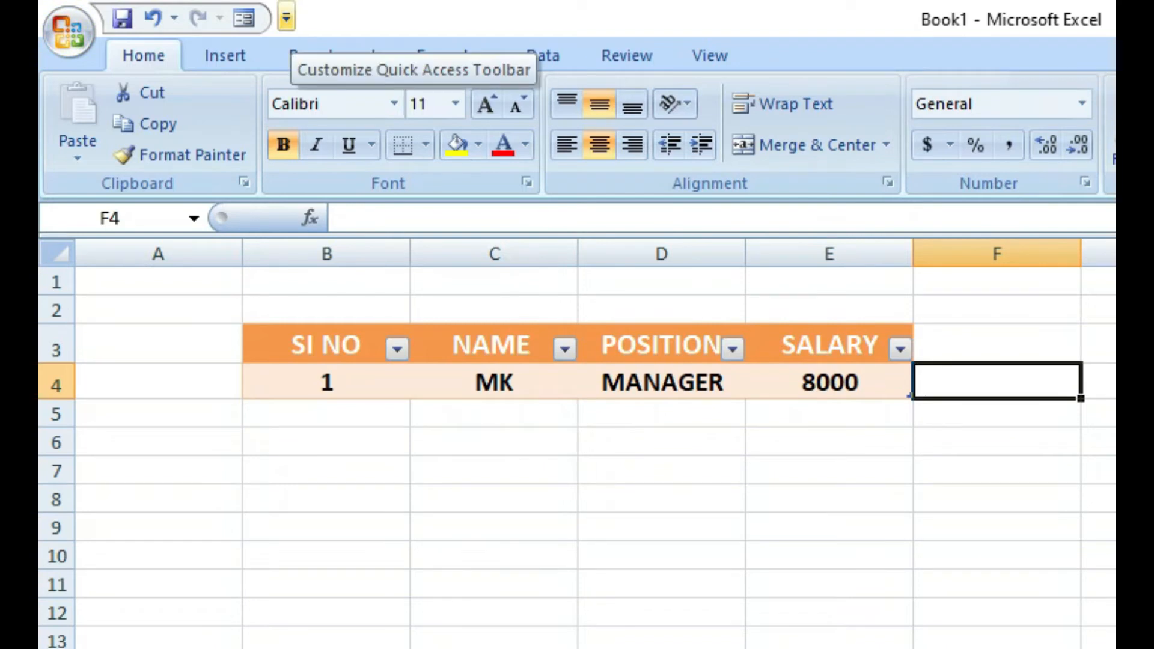
Open the Quick Access Toolbar customization options and list the Commands Not in the Ribbon.
{"action": "left_click", "coordinate": [286, 18]}
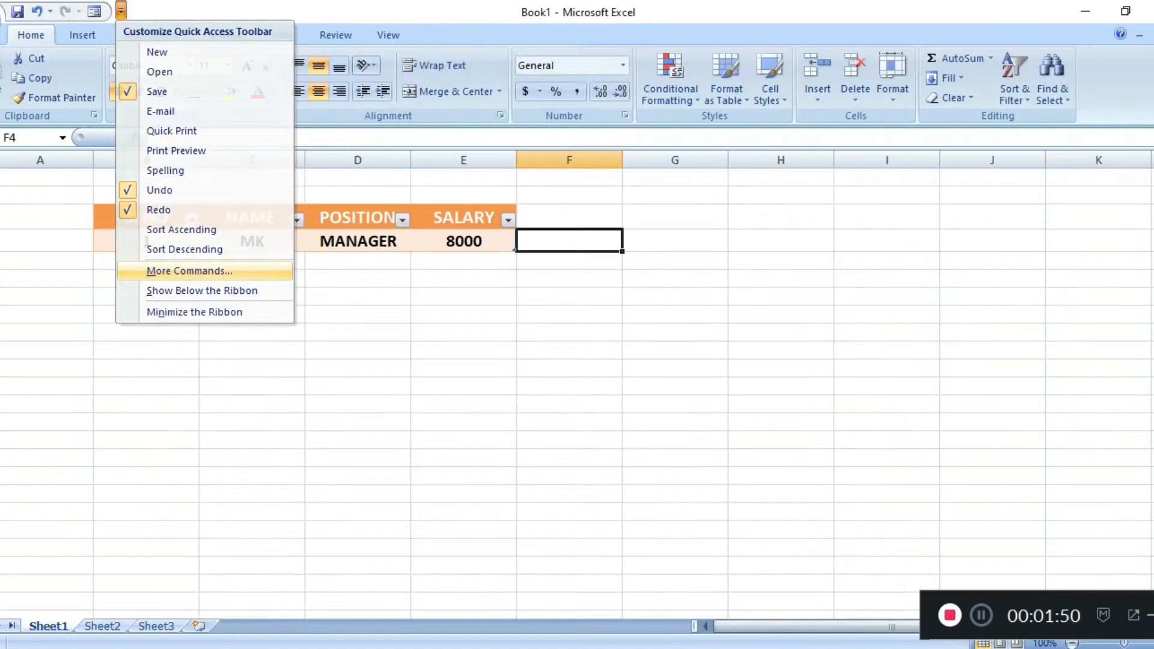
{"action": "left_click", "coordinate": [397, 429]}
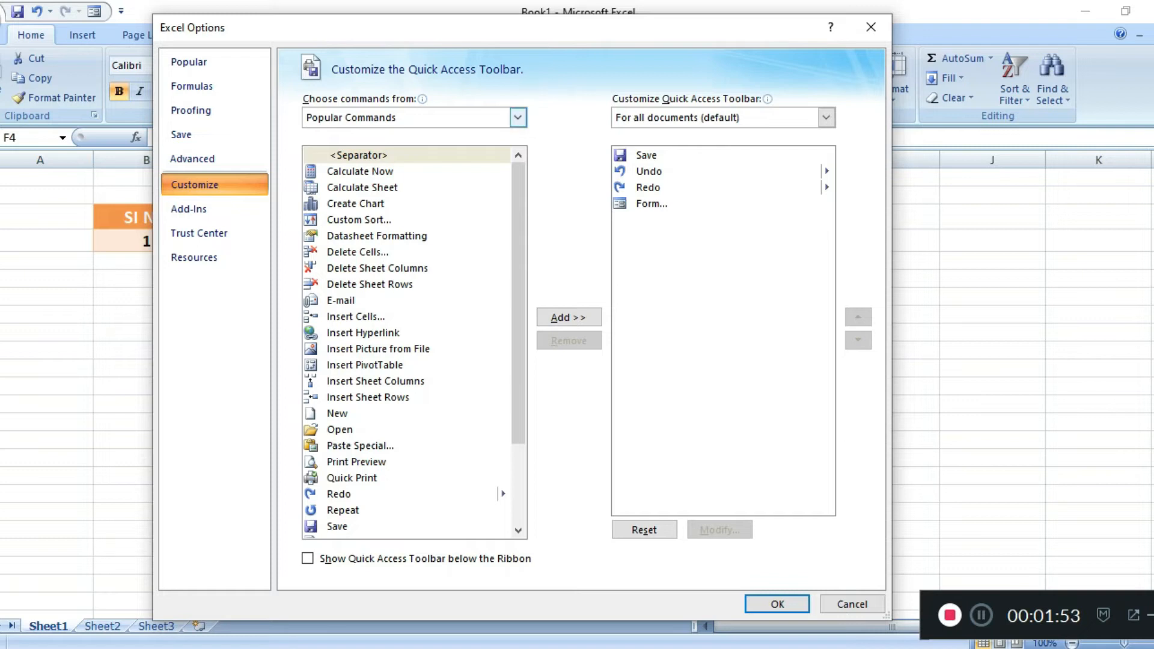
{"action": "left_click", "coordinate": [518, 118]}
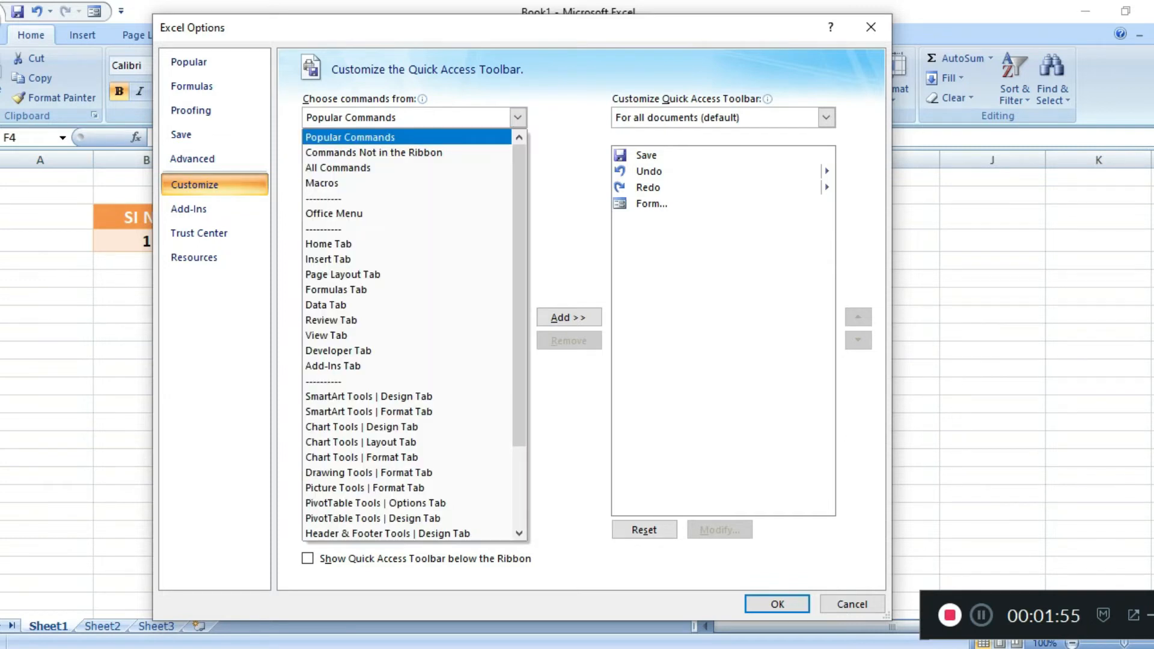
{"action": "left_click", "coordinate": [518, 117]}
{"action": "left_click", "coordinate": [518, 117]}
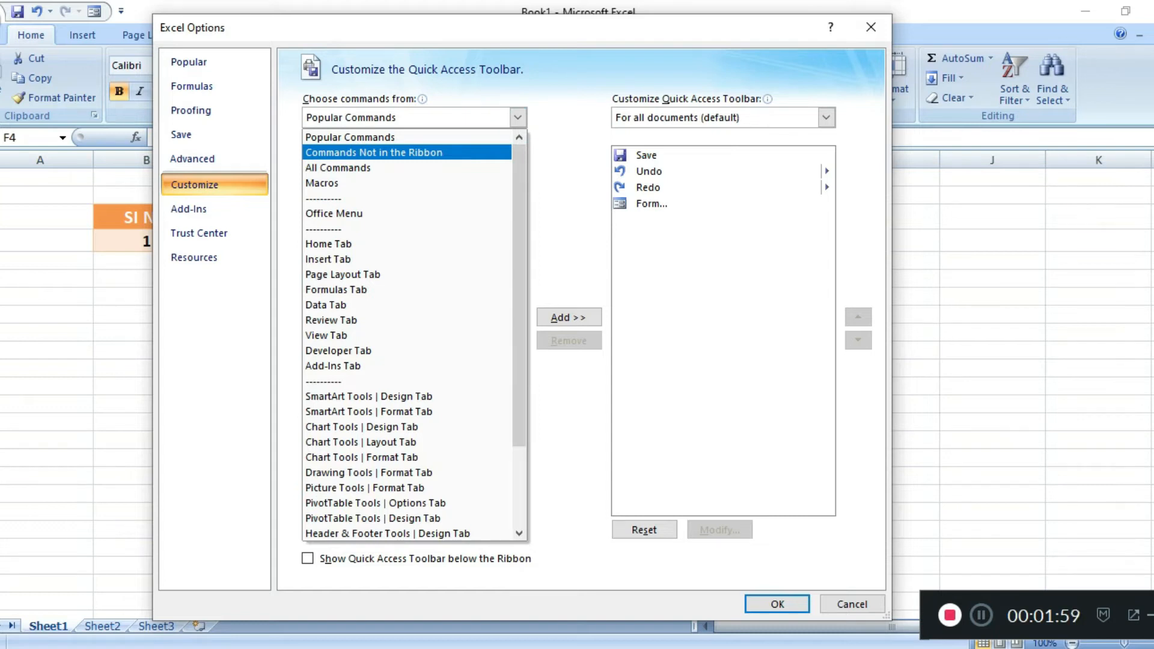
{"action": "left_click", "coordinate": [421, 152]}
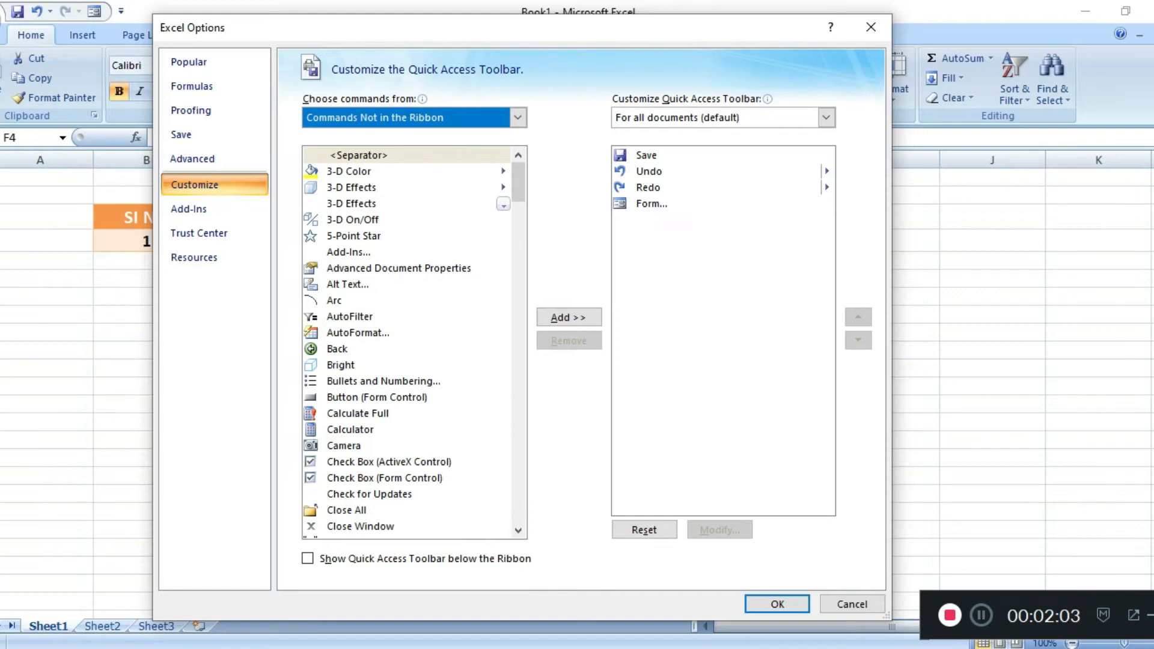
Try to add the Form command to the Quick Access Toolbar and accept the customization options.
{"action": "scroll", "coordinate": [415, 343], "scroll_direction": "down", "scroll_amount": 20}
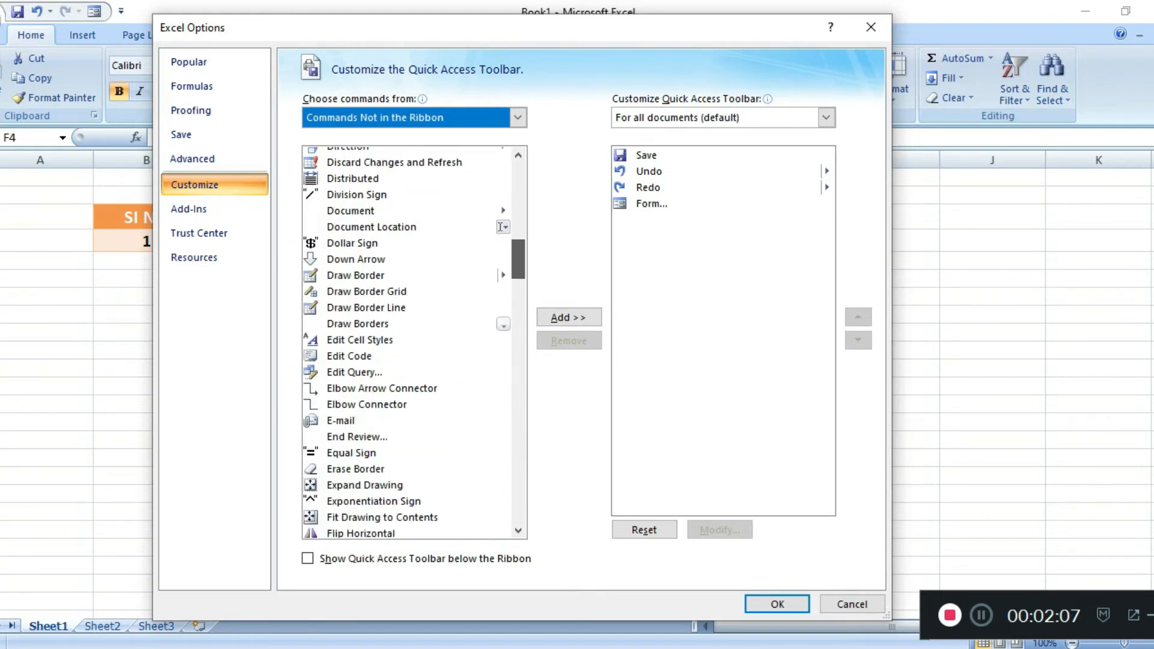
{"action": "left_click", "coordinate": [415, 276]}
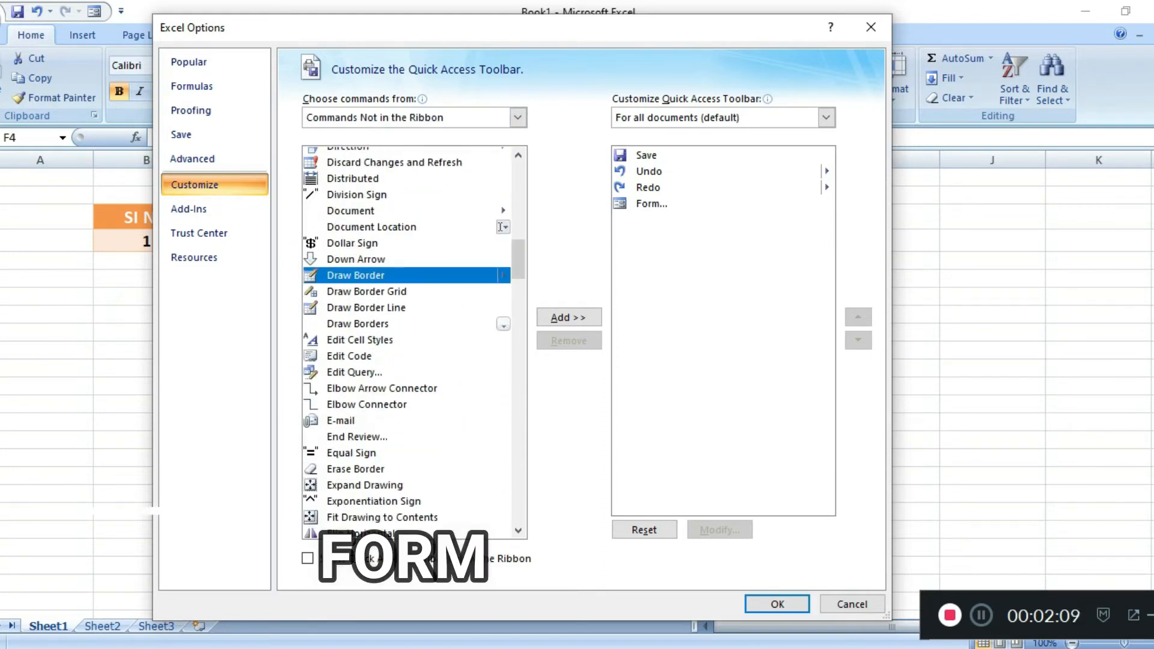
{"action": "type", "text": "for"}
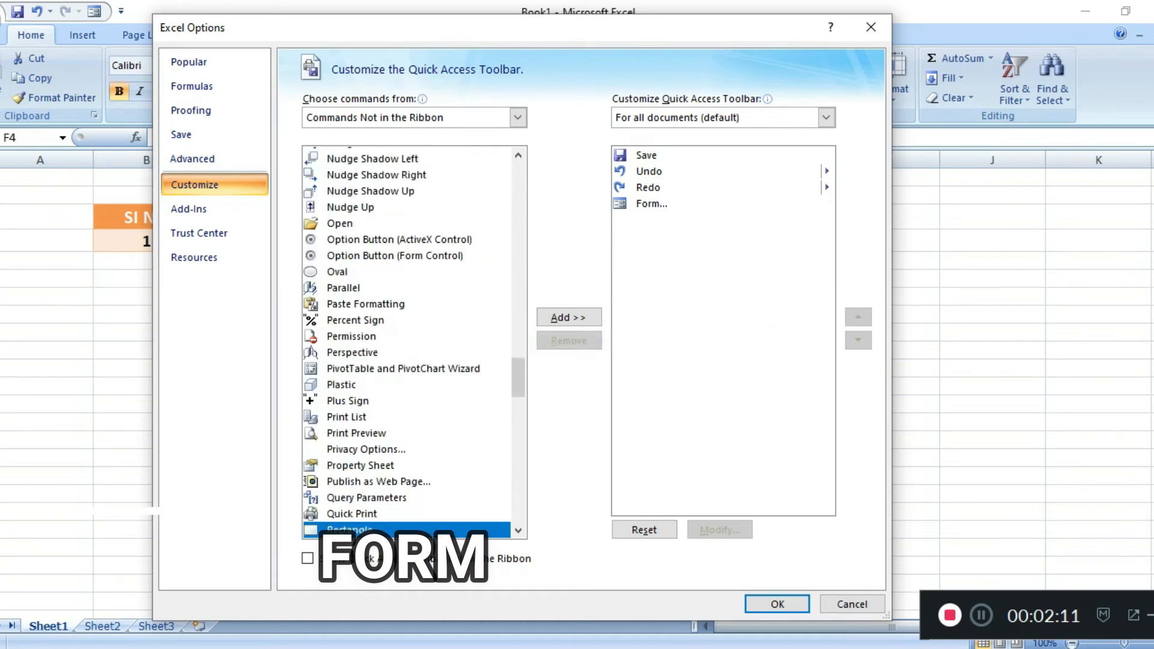
{"action": "type", "text": "mf"}
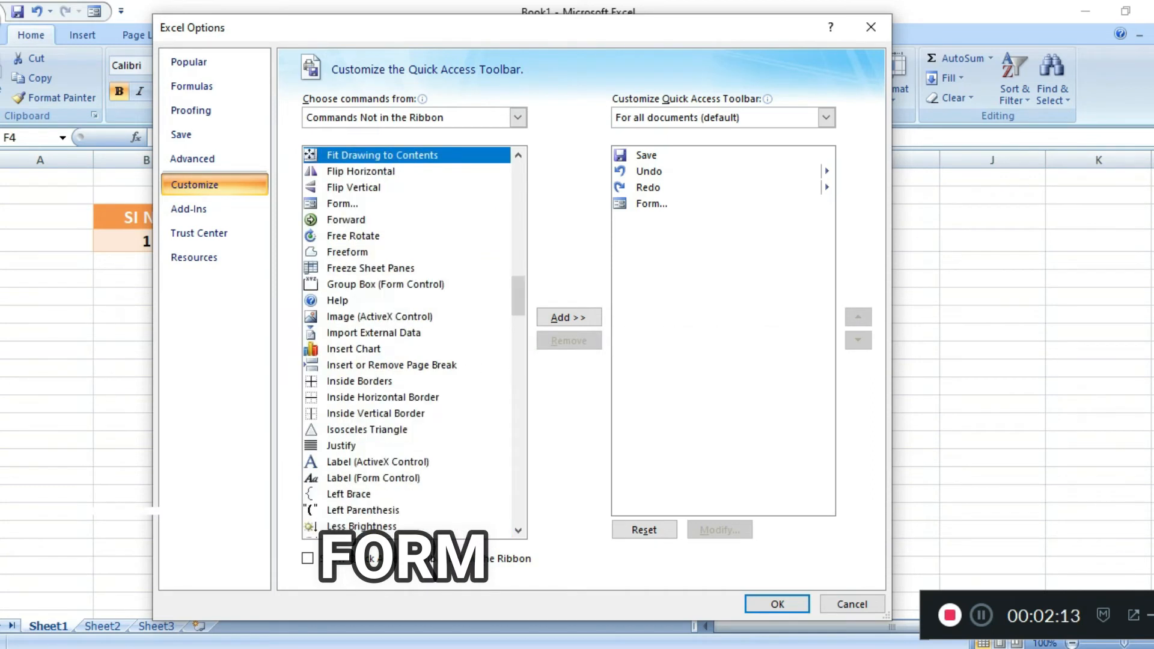
{"action": "key", "text": "Down"}
{"action": "key", "text": "Down"}
{"action": "key", "text": "Down"}
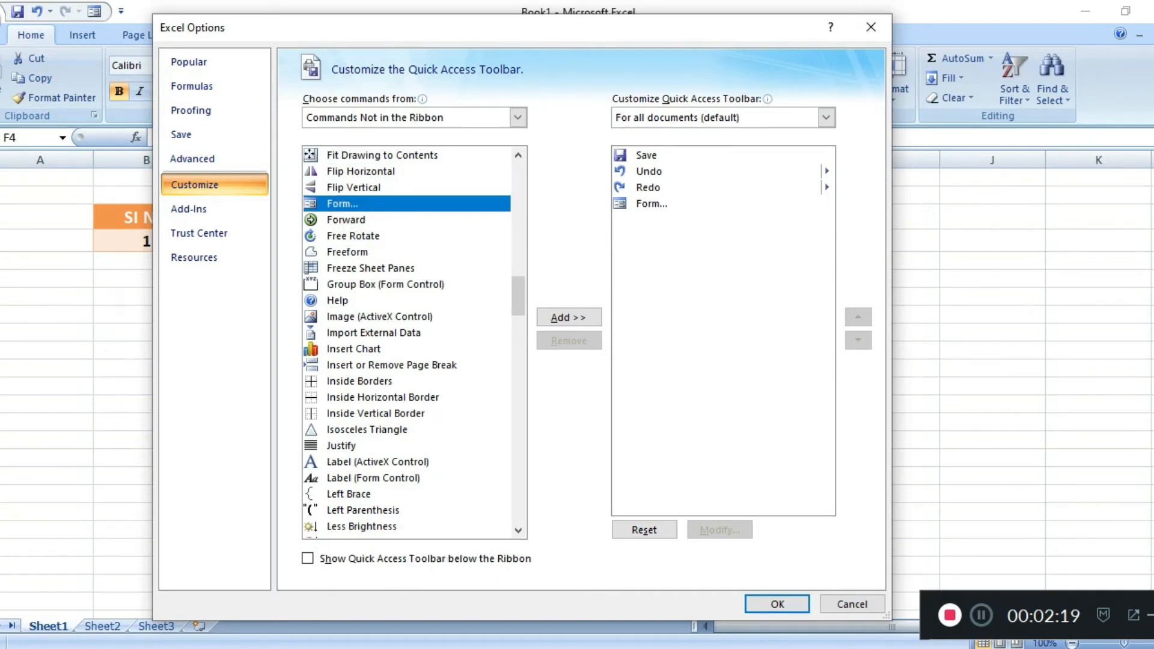
{"action": "left_click", "coordinate": [569, 317]}
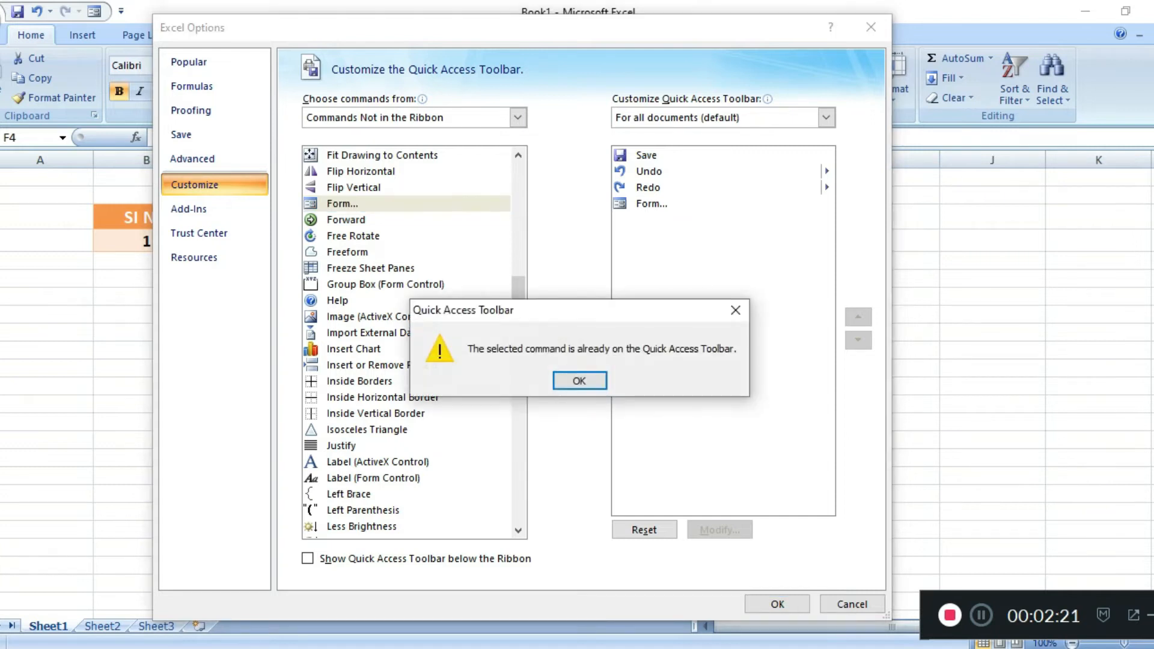
{"action": "key", "text": "Return"}
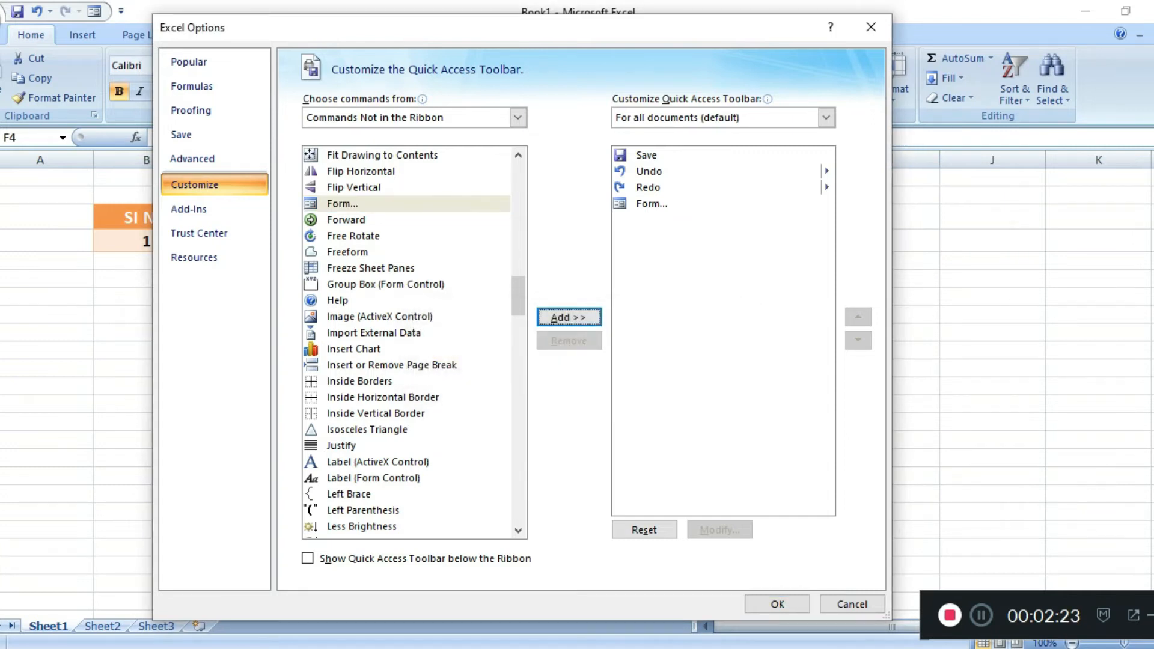
{"action": "left_click", "coordinate": [652, 204]}
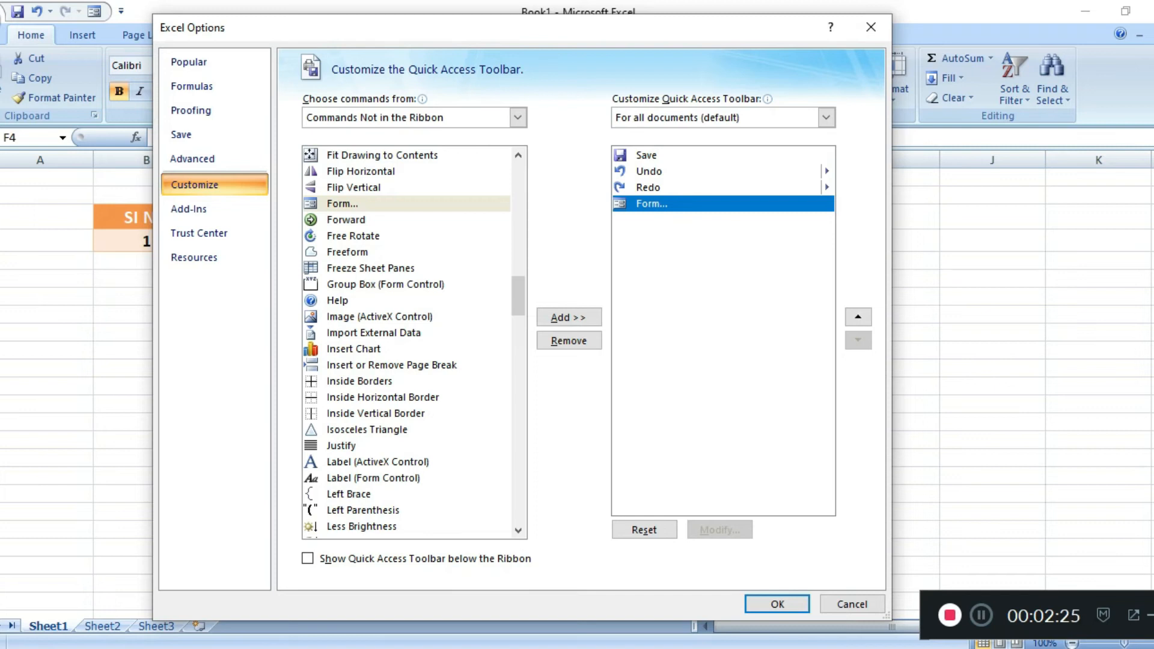
{"action": "left_click", "coordinate": [778, 604]}
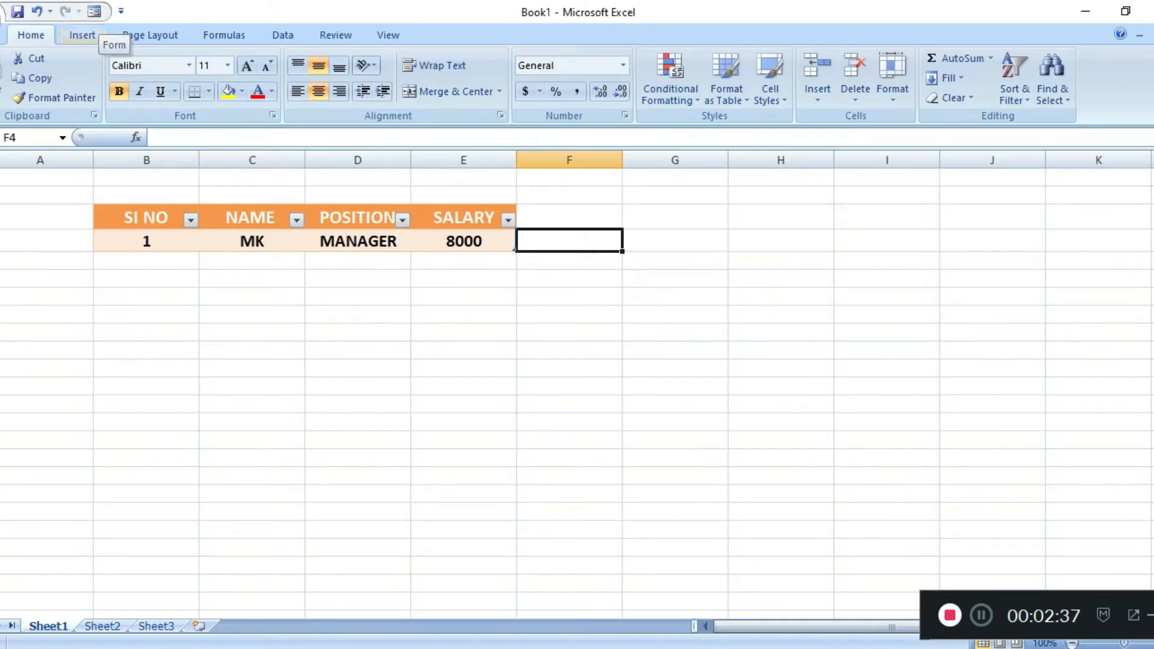
Open the data entry form for the table from the first record's serial number cell B4.
{"action": "left_click", "coordinate": [146, 241]}
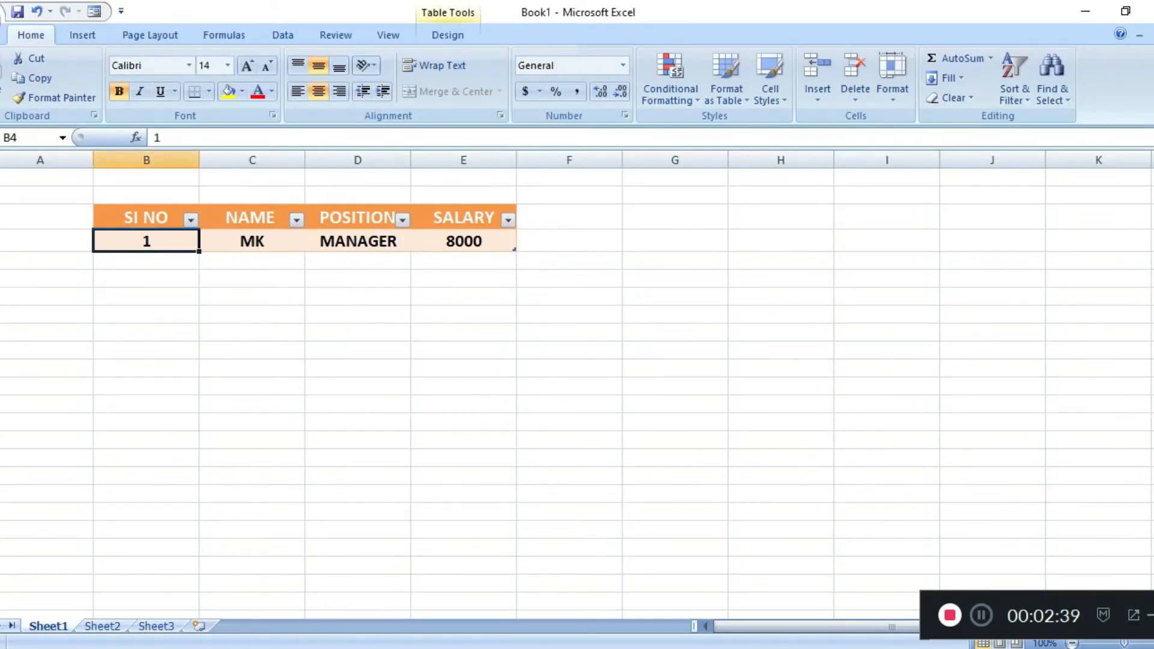
{"action": "left_click", "coordinate": [252, 241]}
{"action": "left_click", "coordinate": [147, 241]}
{"action": "left_click", "coordinate": [147, 261]}
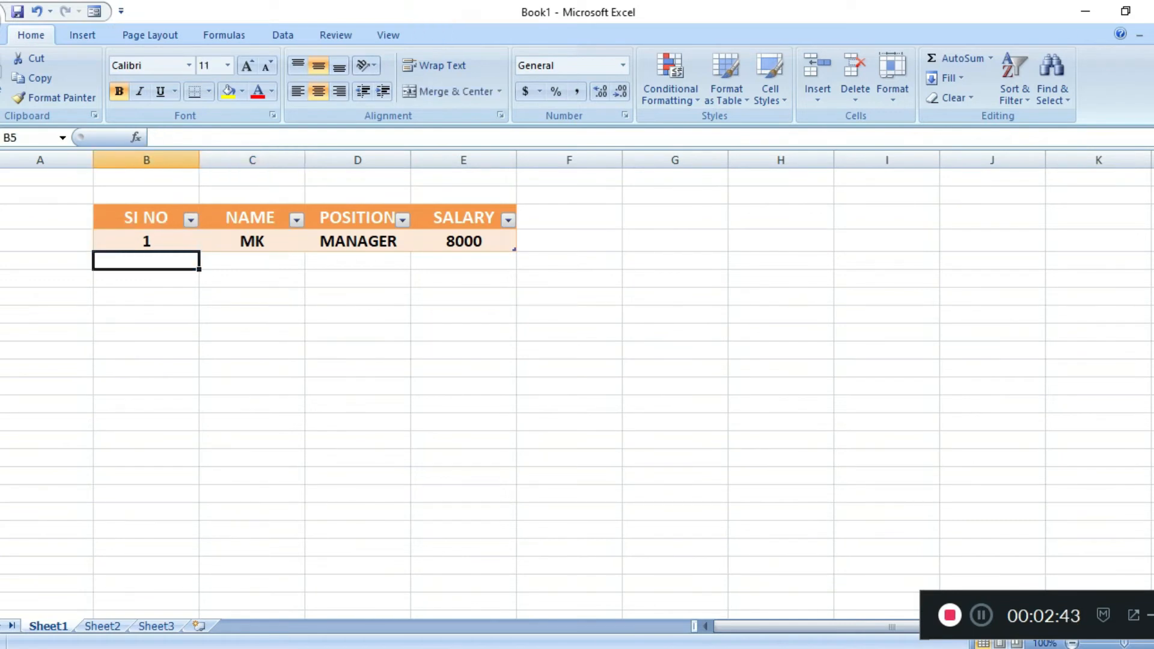
{"action": "left_click", "coordinate": [146, 241]}
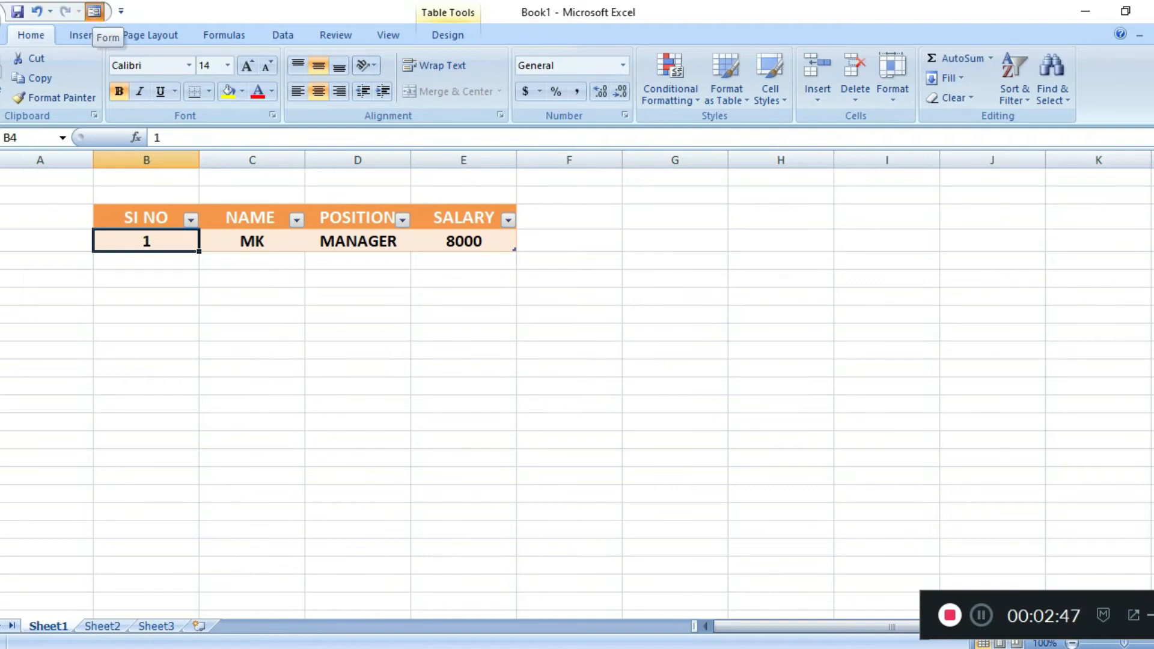
{"action": "left_click", "coordinate": [94, 11]}
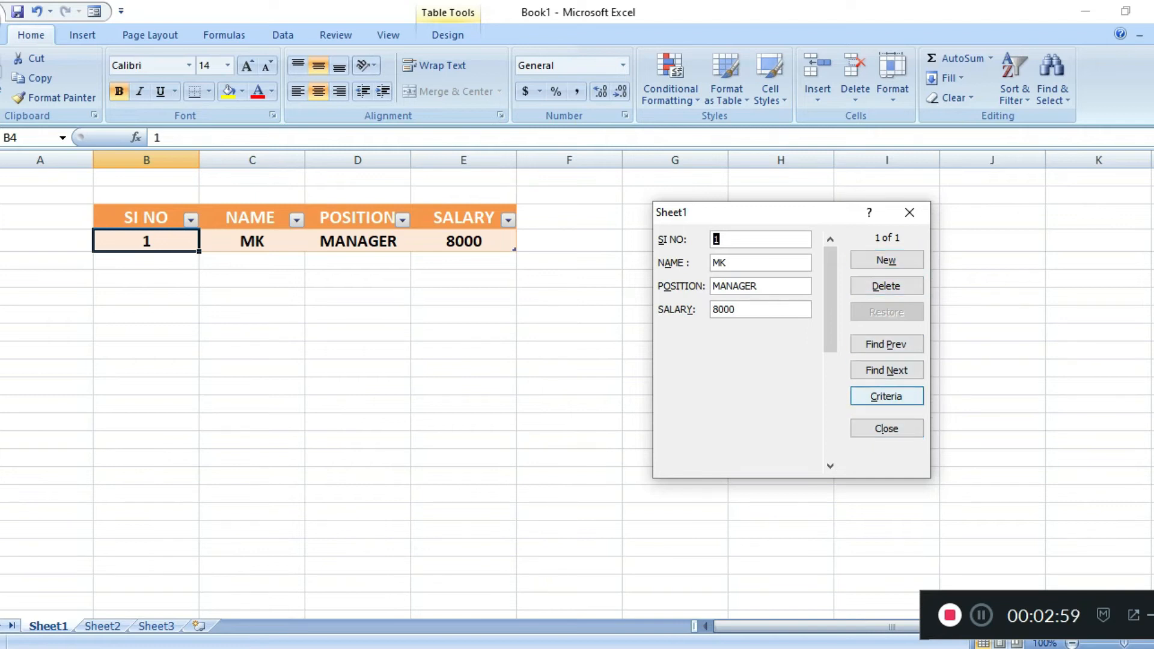
Add a new record through the form with serial number 2, the employee's name, position HR and salary 12000.
{"action": "left_click", "coordinate": [886, 260]}
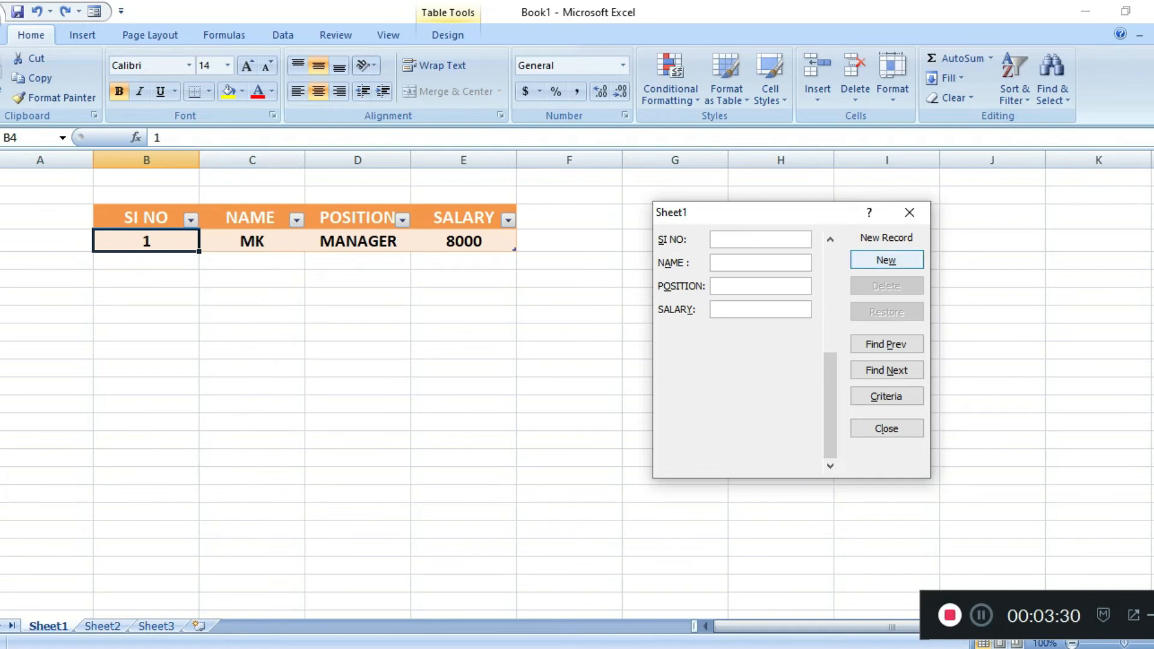
{"action": "type", "text": "2"}
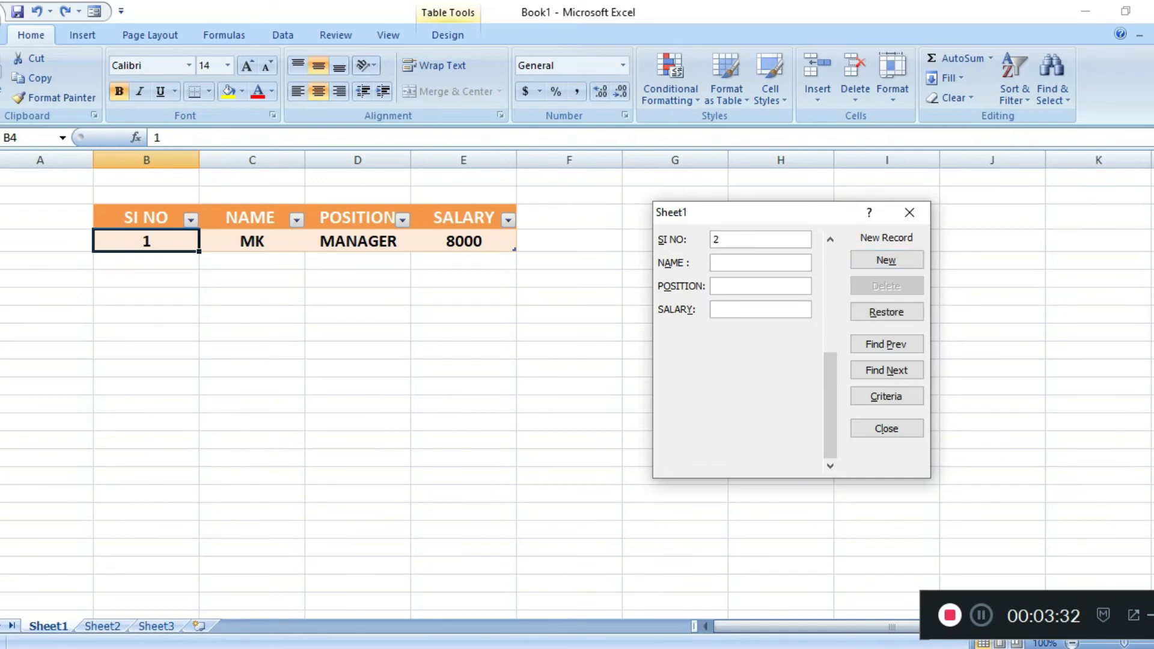
{"action": "type", "text": "KUMAR"}
{"action": "type", "text": "HR"}
{"action": "type", "text": "12000"}
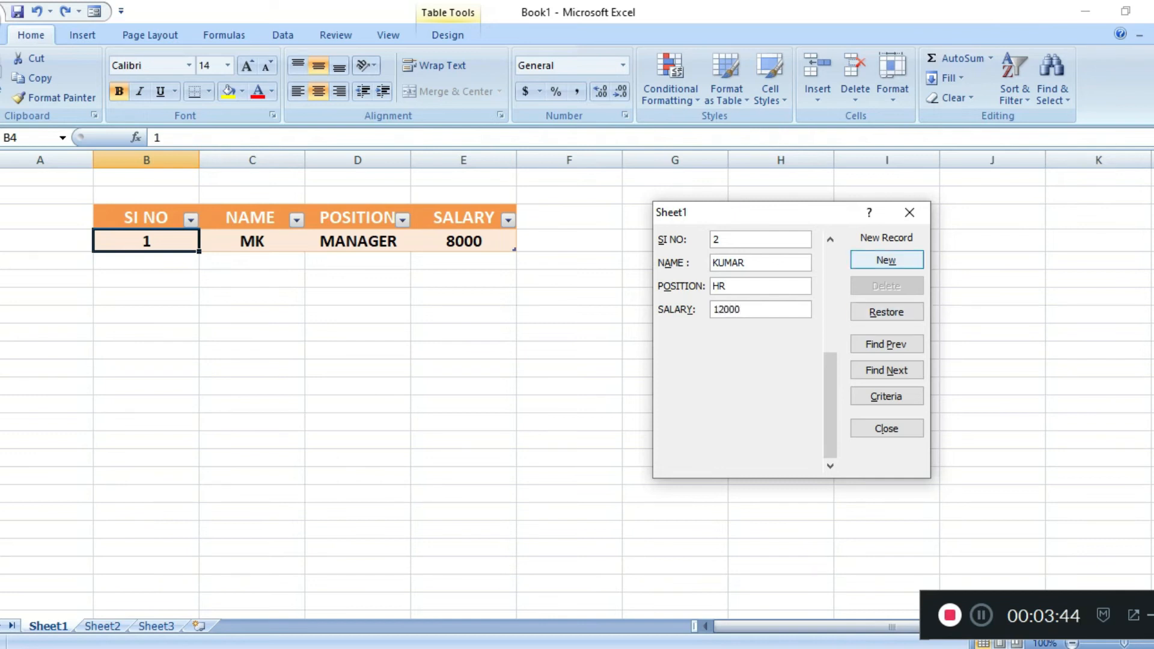
{"action": "left_click", "coordinate": [886, 260]}
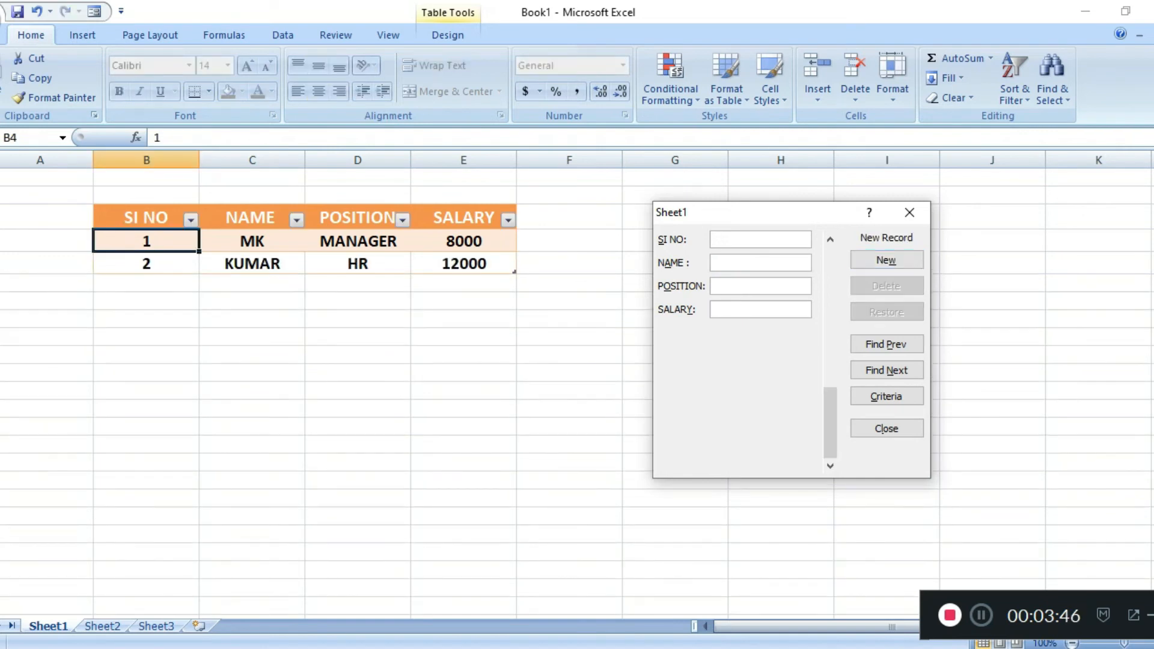
Add another record through the form with serial number 3, the employee's name, position ASS MANAGE and salary 20000.
{"action": "type", "text": "3"}
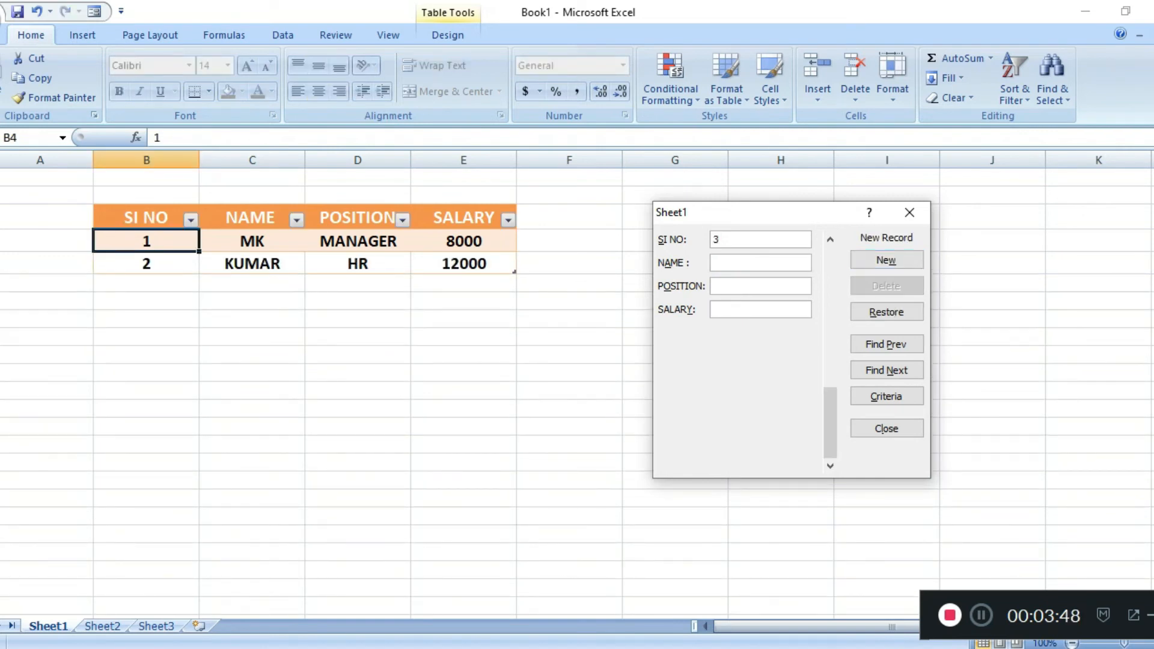
{"action": "key", "text": "Tab"}
{"action": "type", "text": "UTHU"}
{"action": "key", "text": "Tab"}
{"action": "type", "text": "ASS MANAGE"}
{"action": "key", "text": "Tab"}
{"action": "type", "text": "20000"}
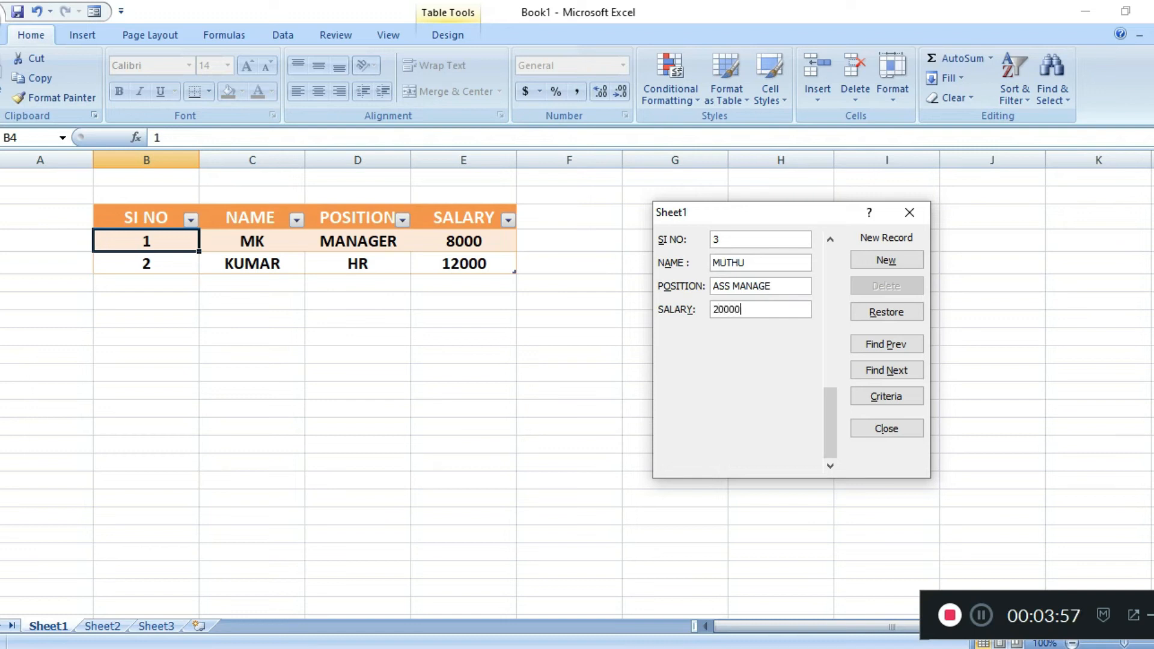
{"action": "key", "text": "Tab"}
{"action": "key", "text": "Return"}
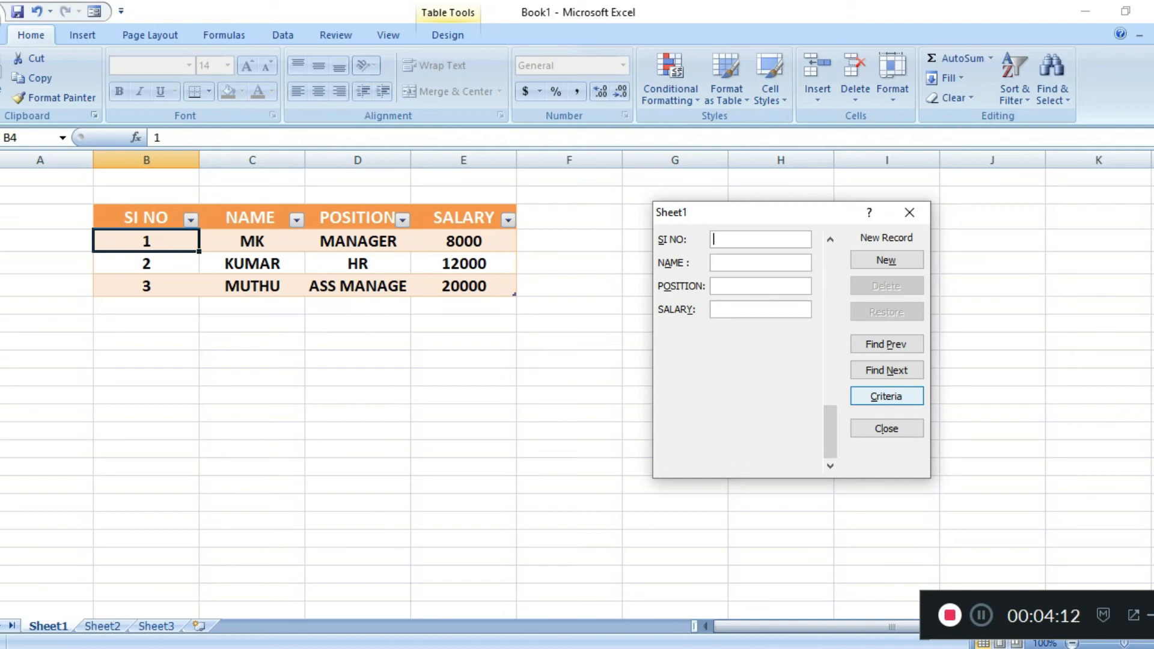
Look at the form's empty criteria view and browse the records between the first one and the blank new record.
{"action": "key", "text": "Return"}
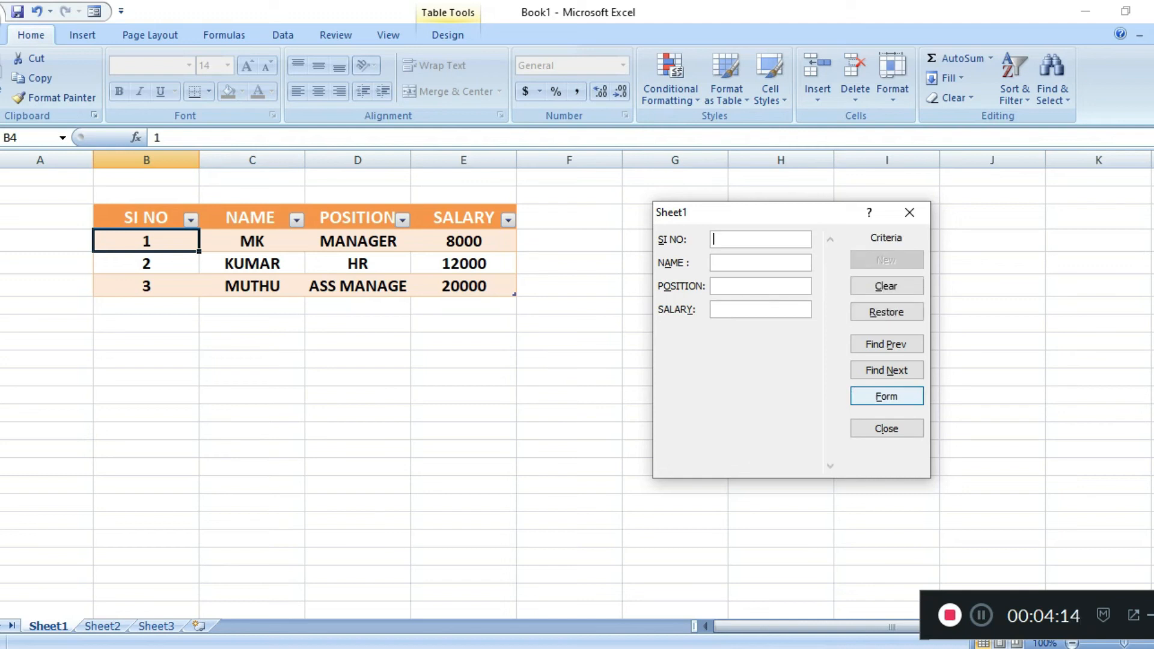
{"action": "key", "text": "Return"}
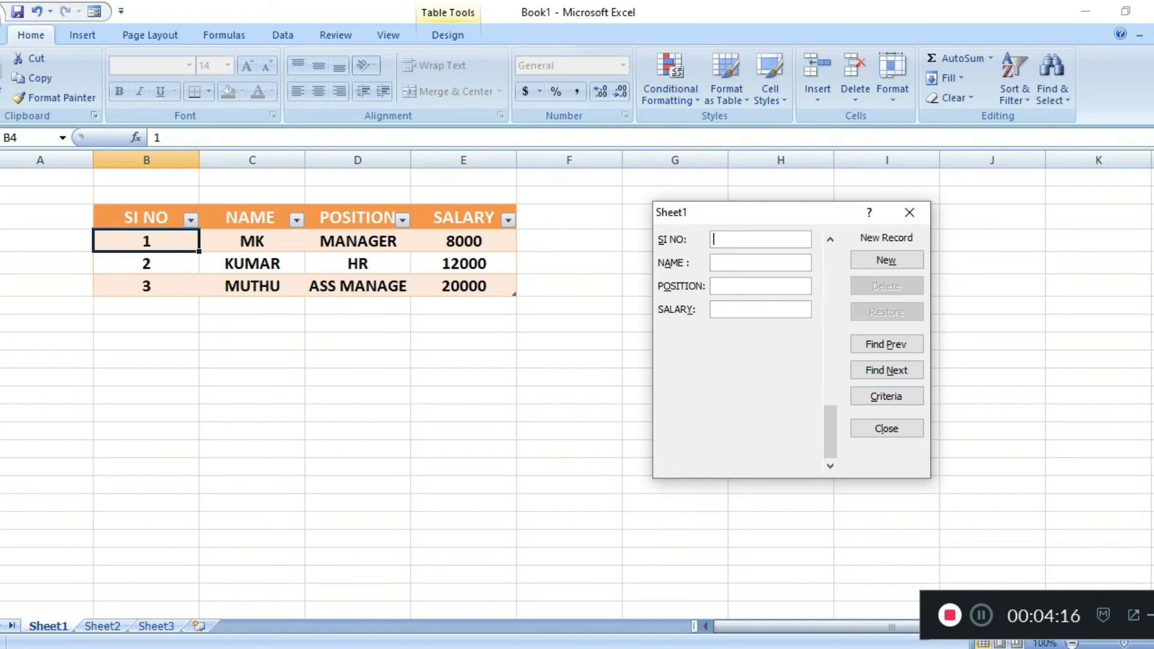
{"action": "key", "text": "Up"}
{"action": "key", "text": "Up"}
{"action": "key", "text": "Up"}
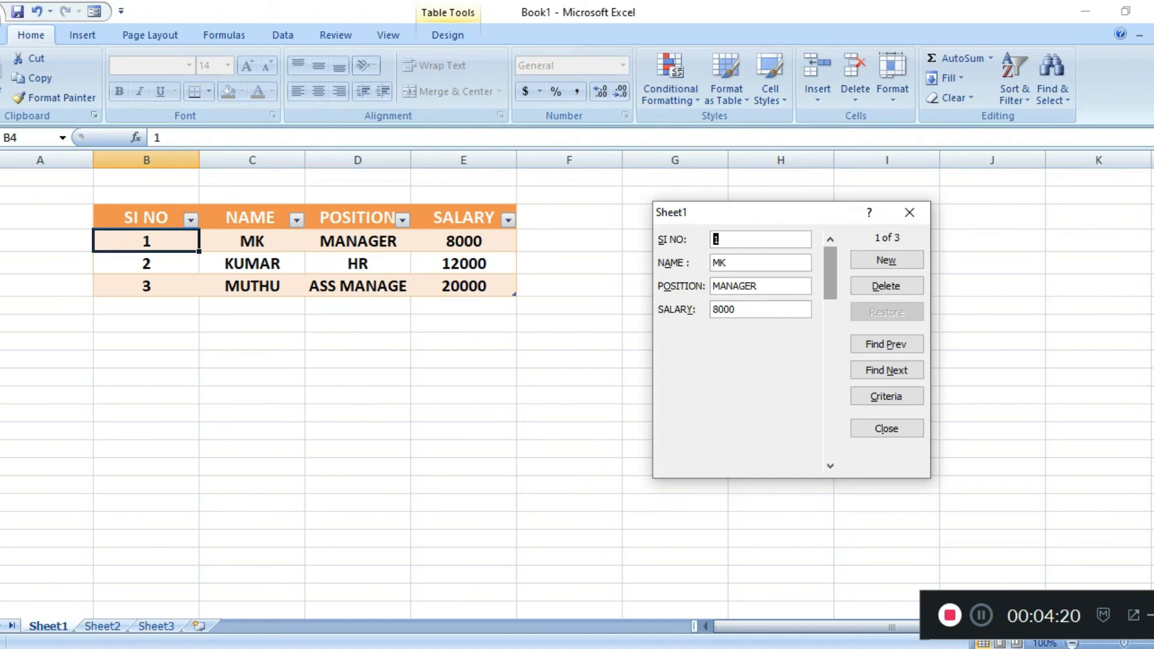
{"action": "key", "text": "Down"}
{"action": "key", "text": "Down"}
{"action": "key", "text": "Up"}
{"action": "key", "text": "Up"}
{"action": "left_click_drag", "start_coordinate": [831, 273], "coordinate": [831, 432]}
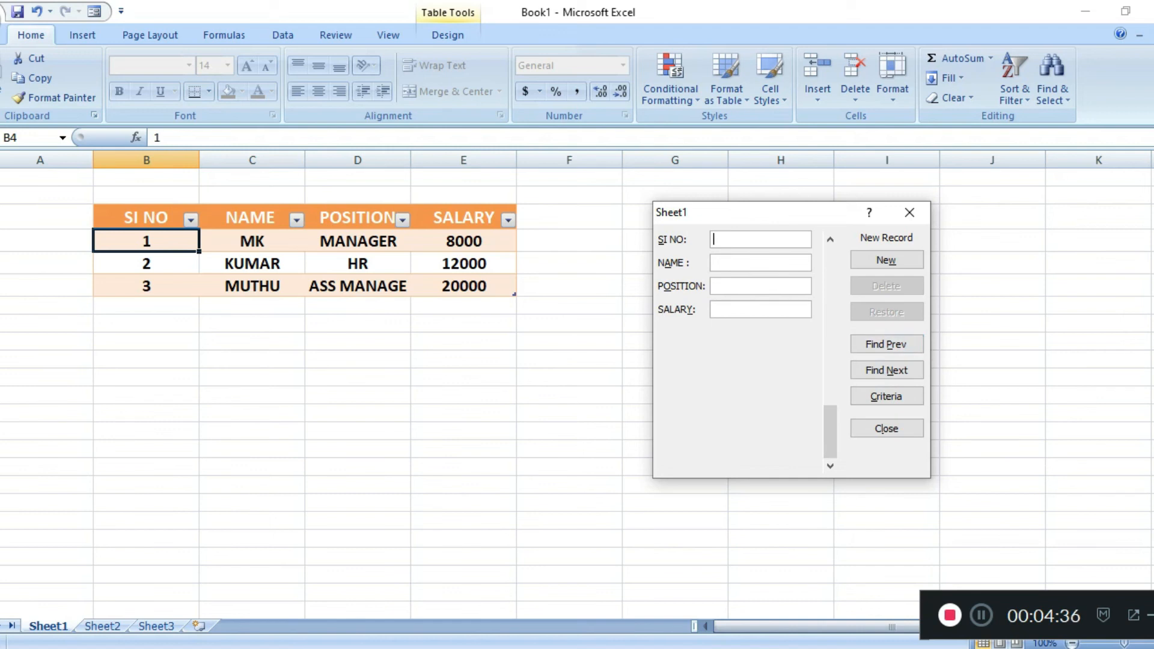
Return to the first record, append KJKJ to its name and close the data entry form.
{"action": "left_click", "coordinate": [886, 344]}
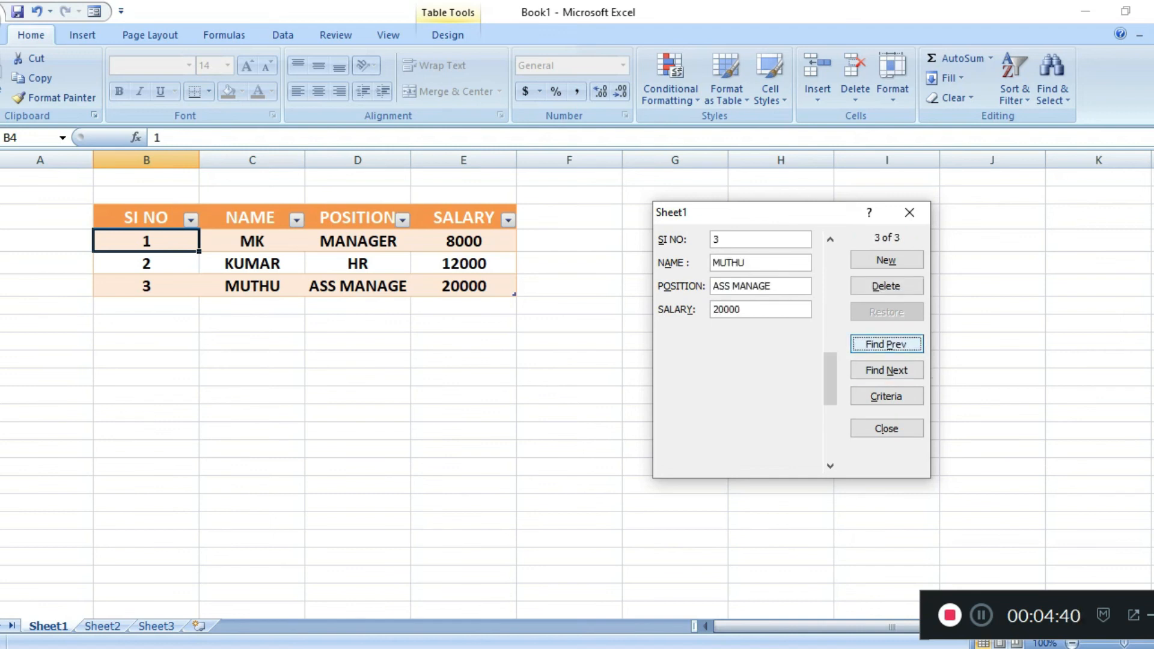
{"action": "left_click", "coordinate": [886, 344]}
{"action": "left_click", "coordinate": [886, 344]}
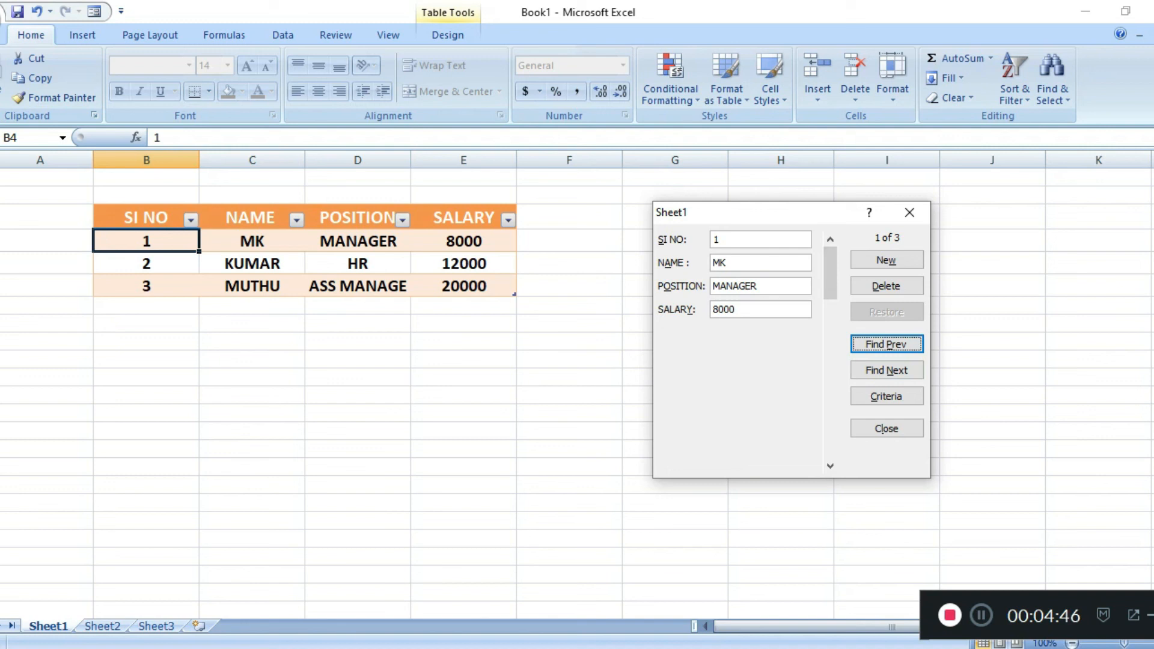
{"action": "type", "text": "KJK"}
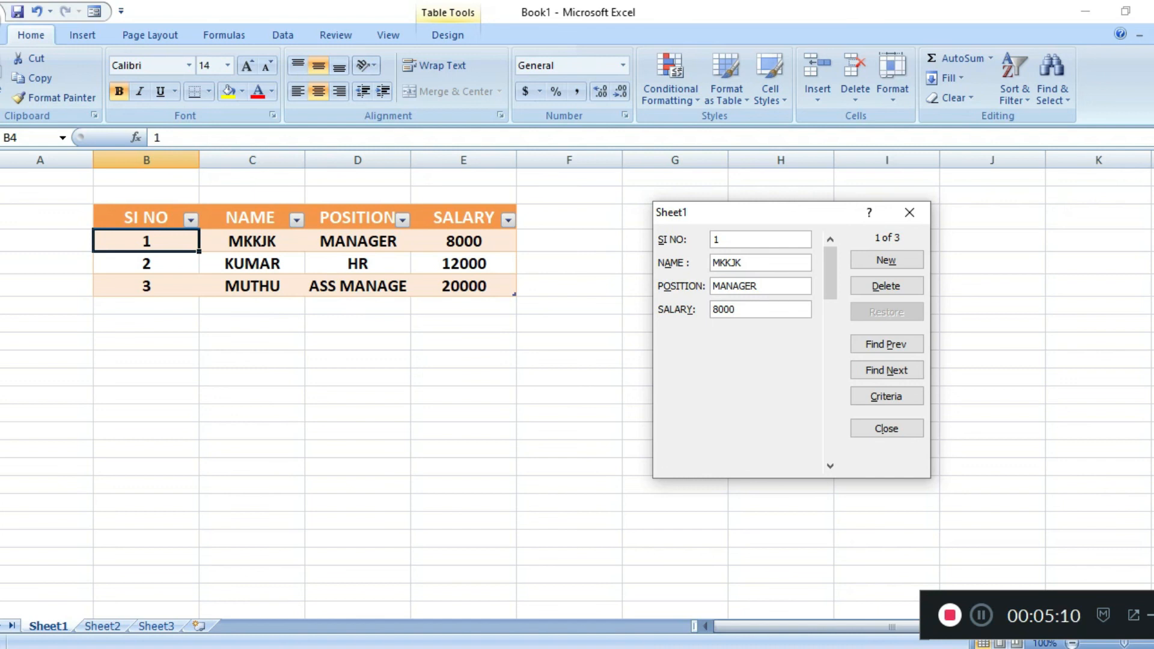
{"action": "type", "text": "J"}
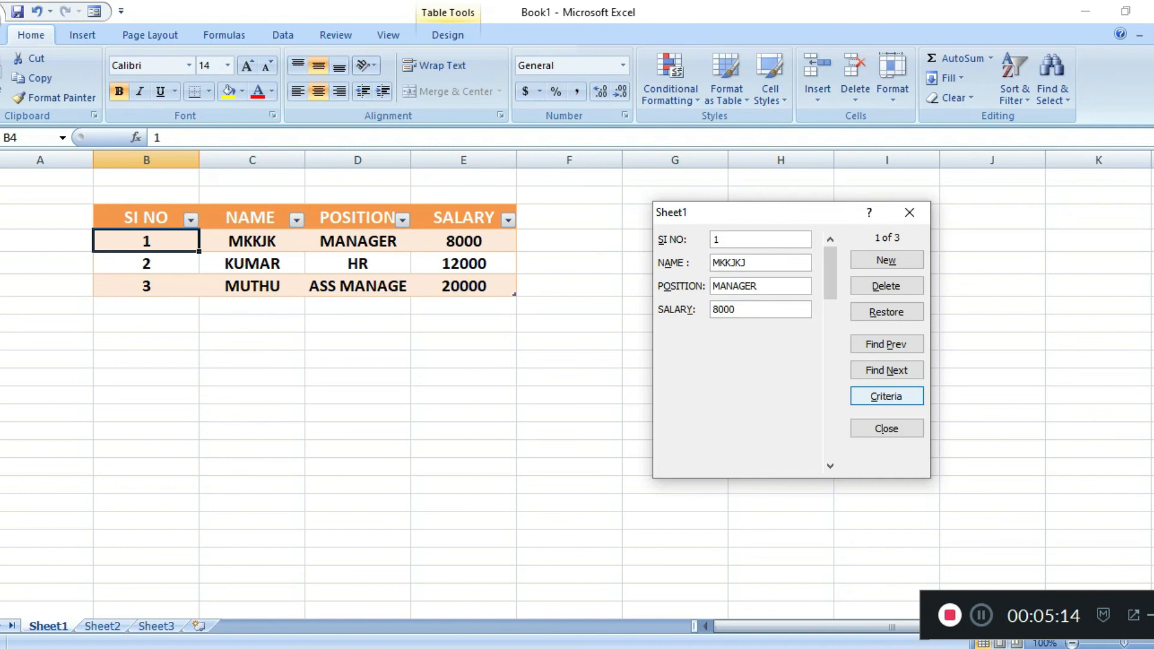
{"action": "left_click", "coordinate": [887, 396]}
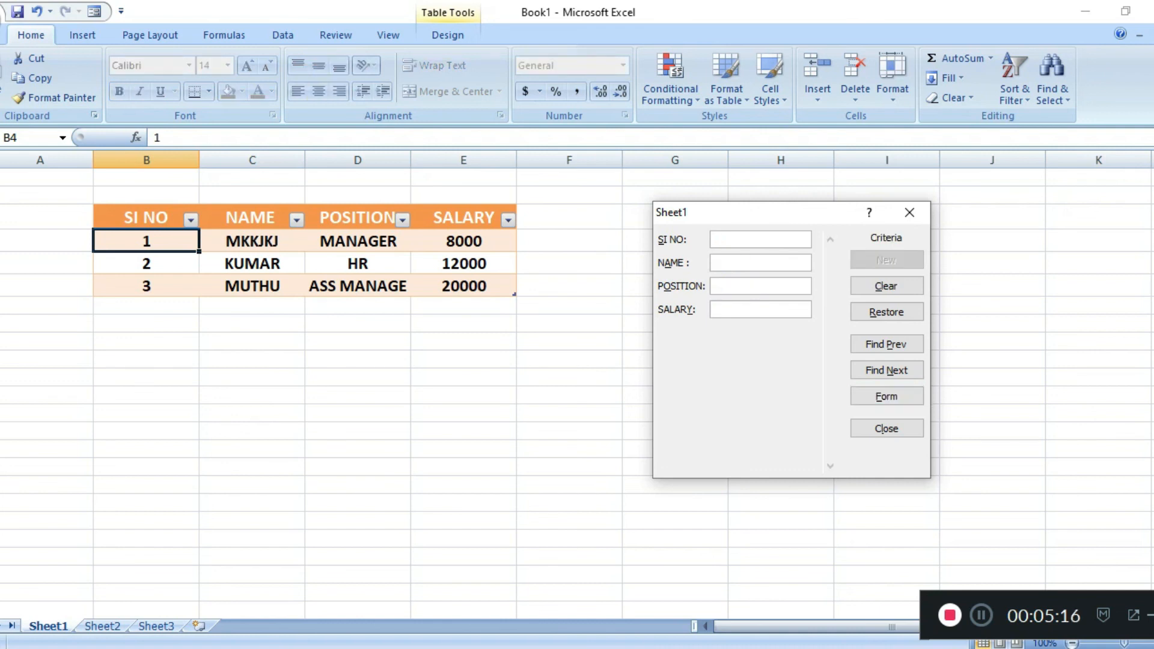
{"action": "left_click", "coordinate": [910, 212]}
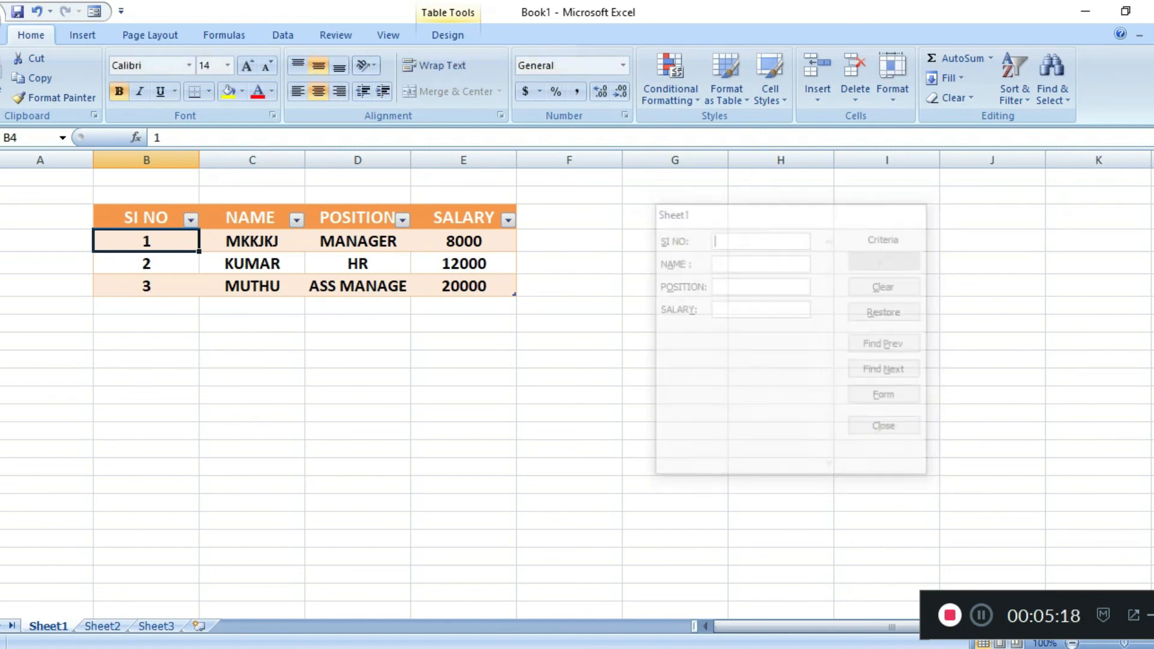